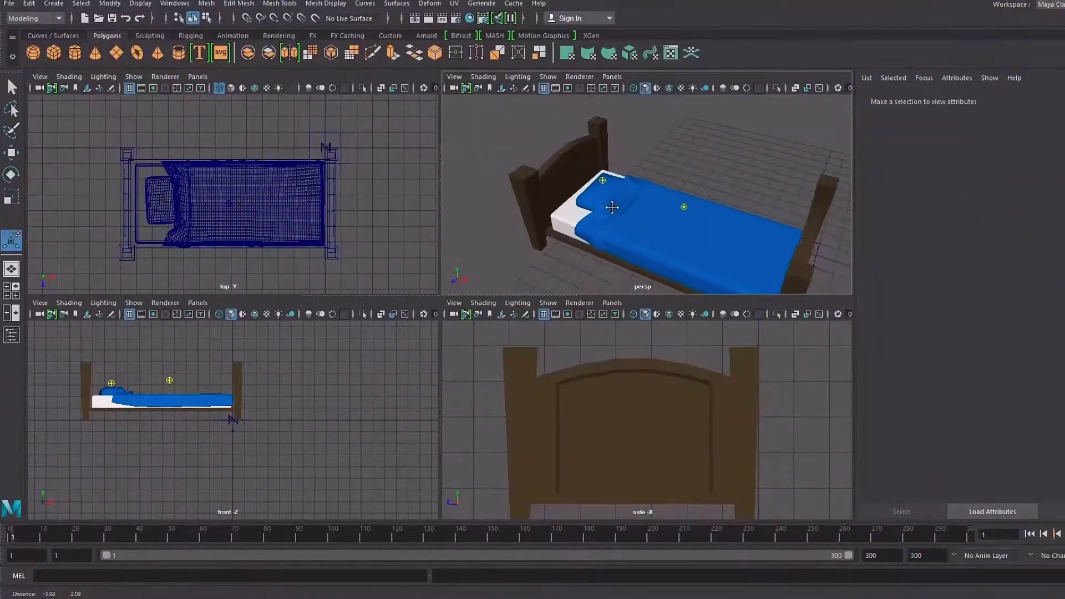
Orbit the Maya persp view round until the bed's headboard faces the camera.
left_click_drag(612, 207, 750, 165)
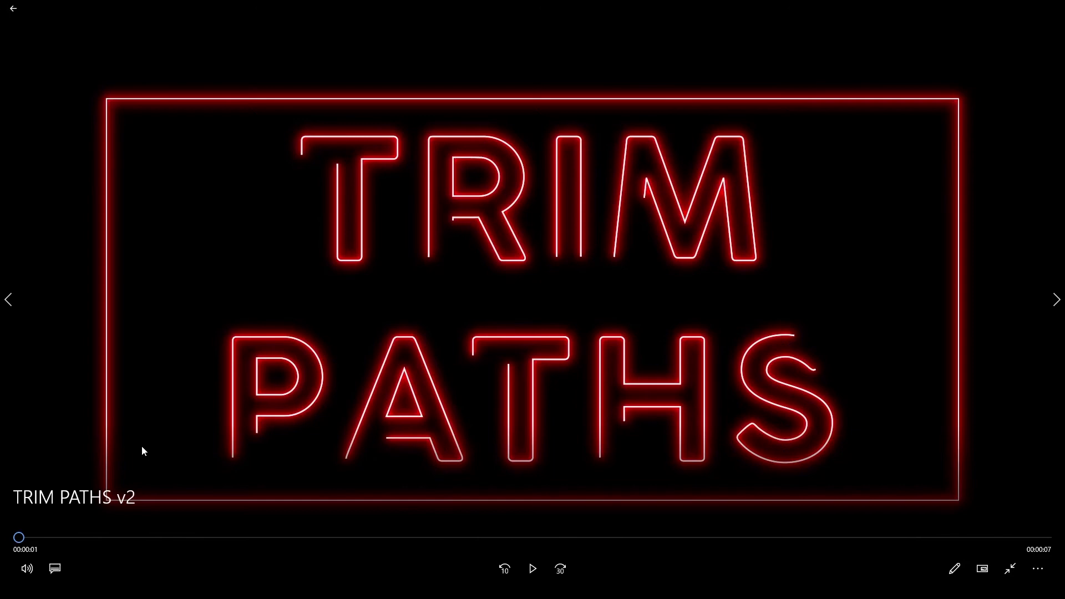
Play the TRIM PATHS v2 red neon clip through to its end in Movies & TV.
left_click(532, 569)
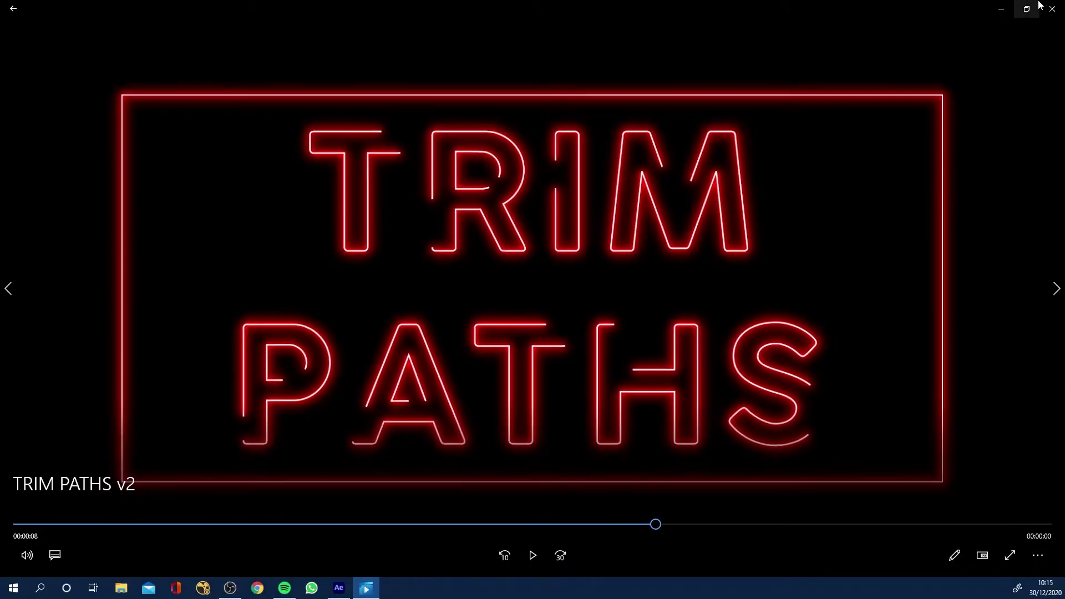
Start a new After Effects project without saving the old one, and begin a new composition.
left_click(339, 588)
left_click(9, 17)
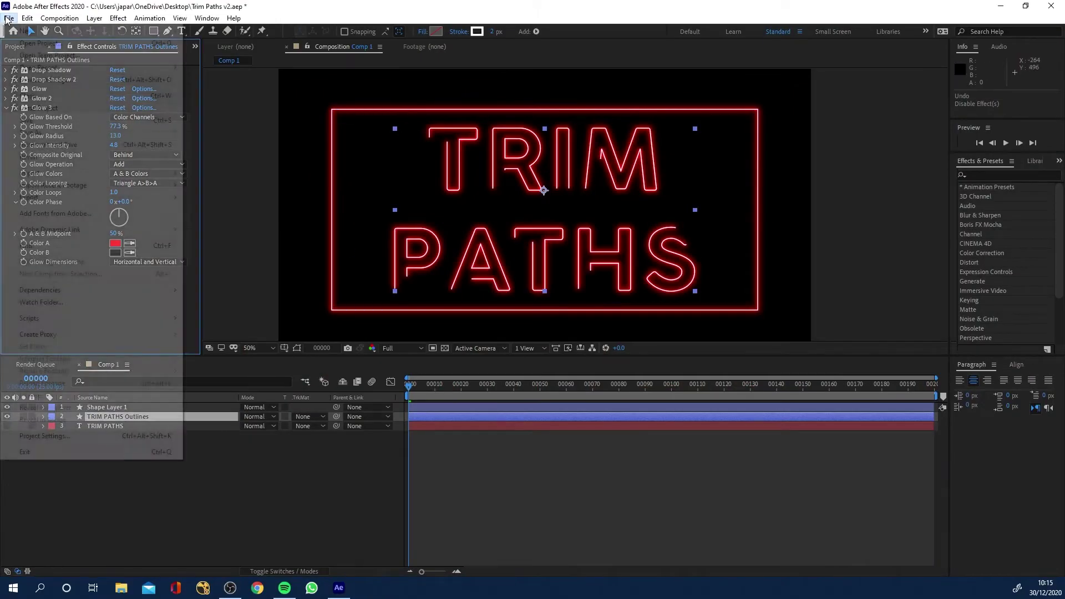
left_click(229, 32)
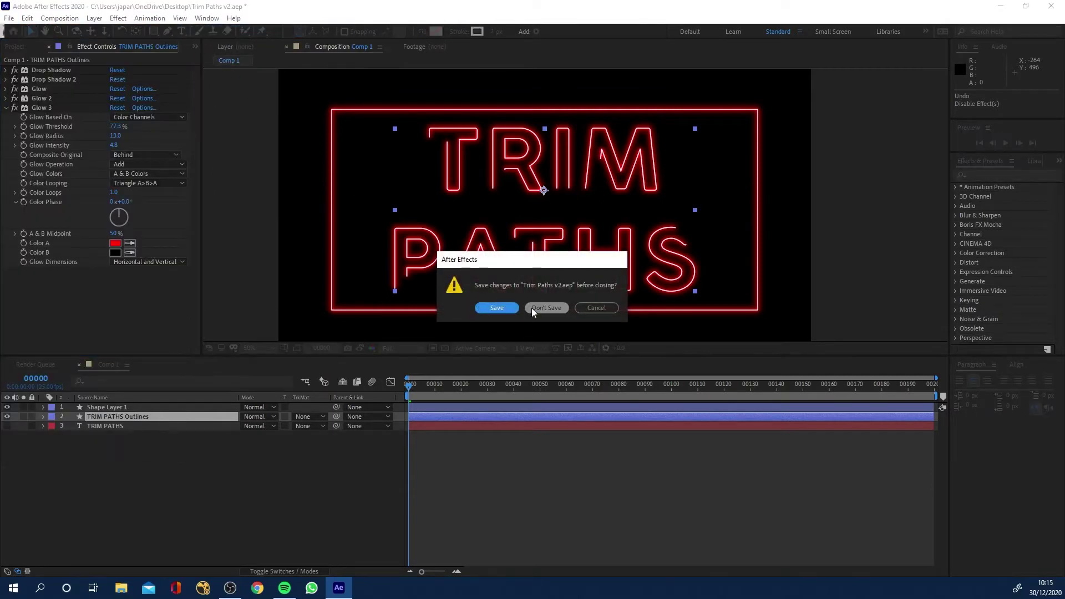
left_click(501, 309)
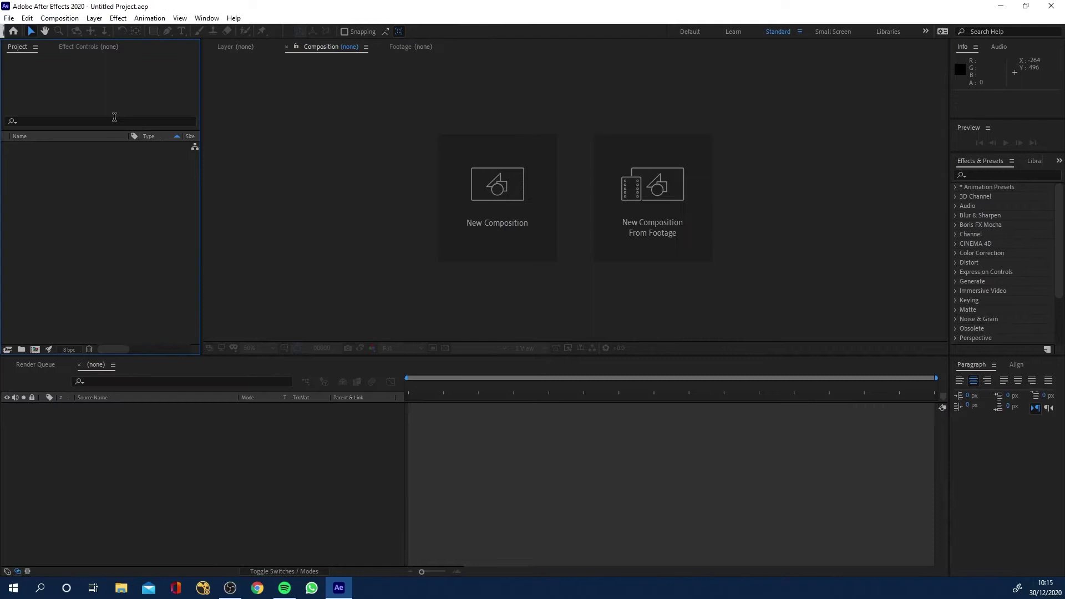
left_click(60, 18)
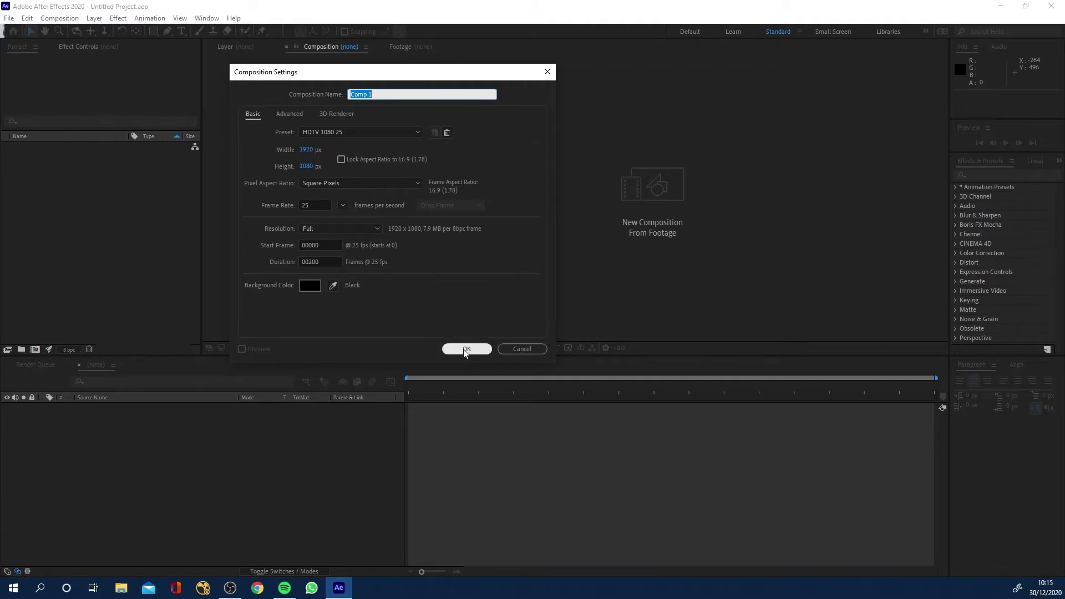
Create Comp 1 and add a two-line text layer reading 'TRIM' / 'PATHS'.
left_click(465, 349)
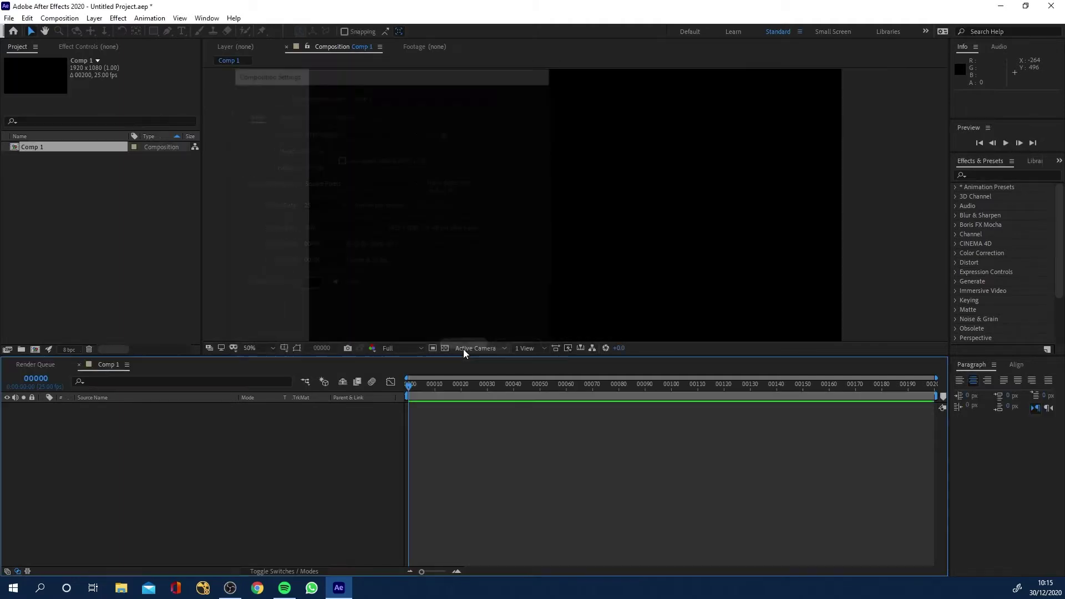
left_click(181, 30)
left_click(461, 166)
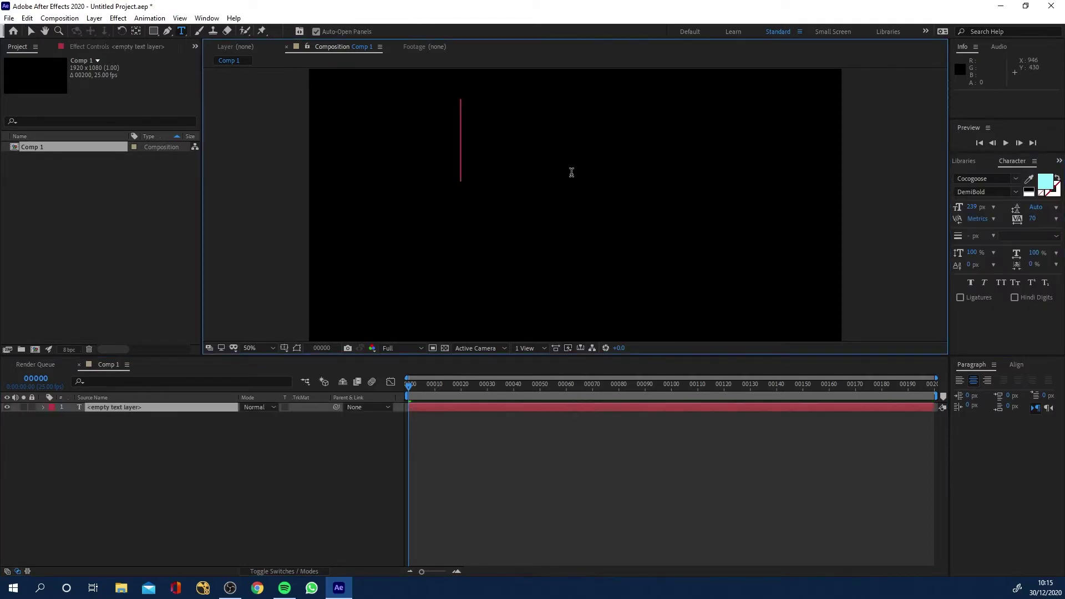
type("TRIM")
key("Return")
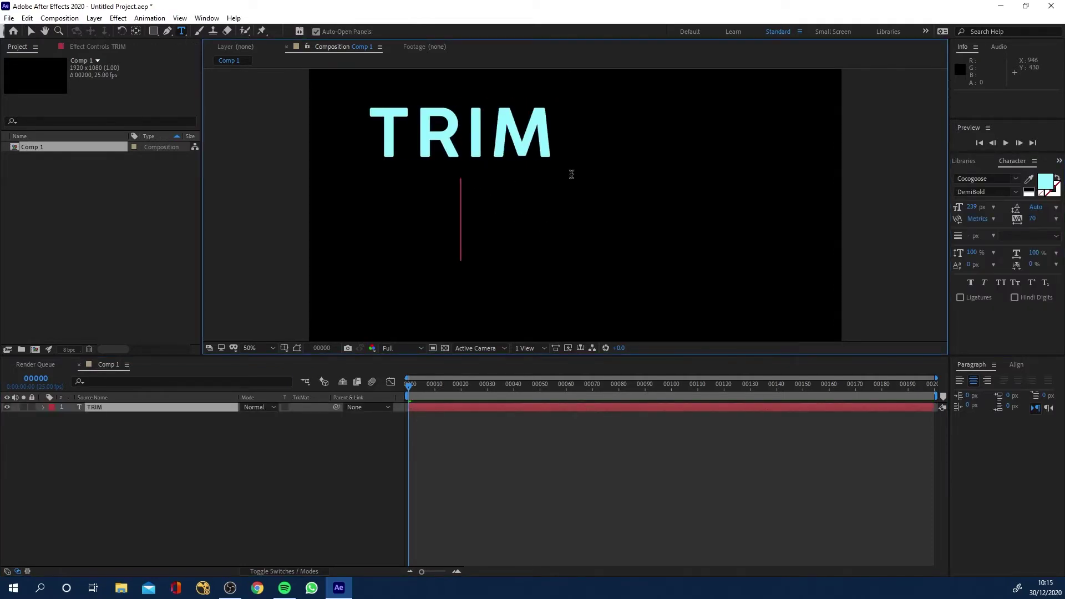
type("PATHS")
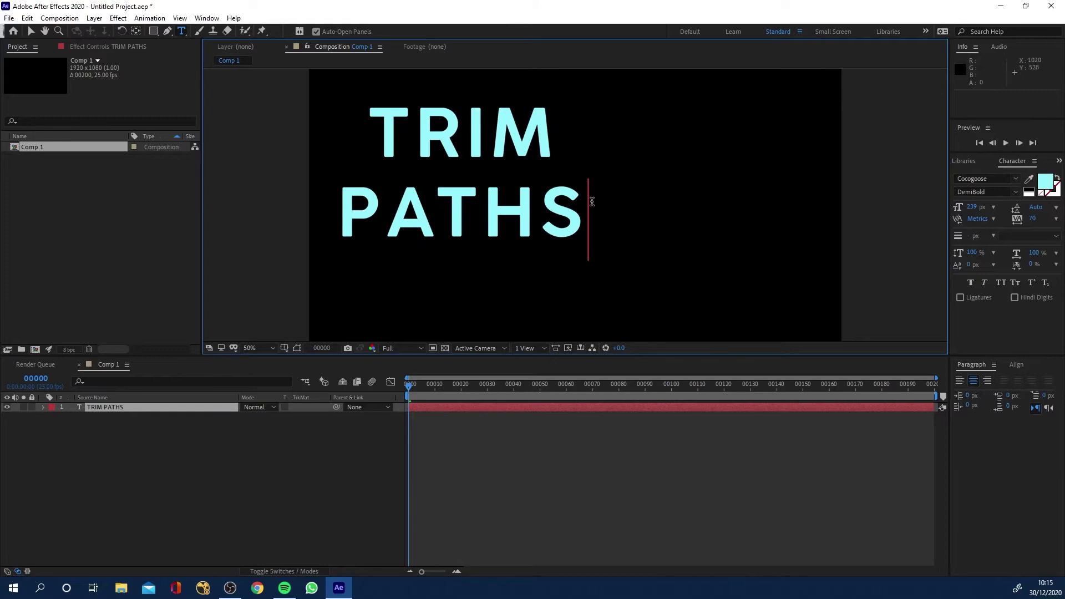
left_click_drag(586, 209, 321, 90)
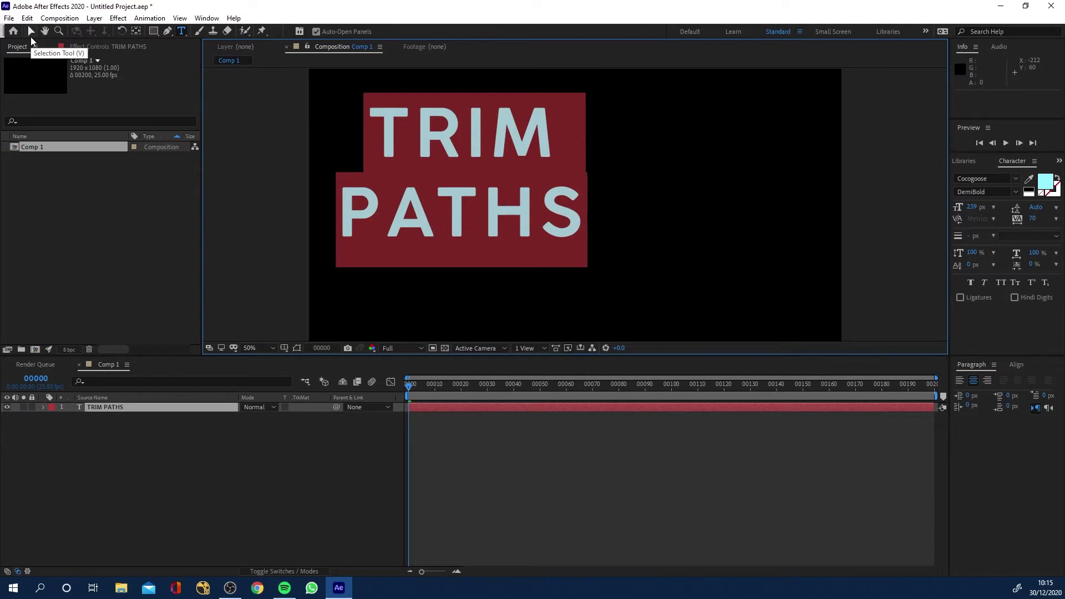
left_click(31, 33)
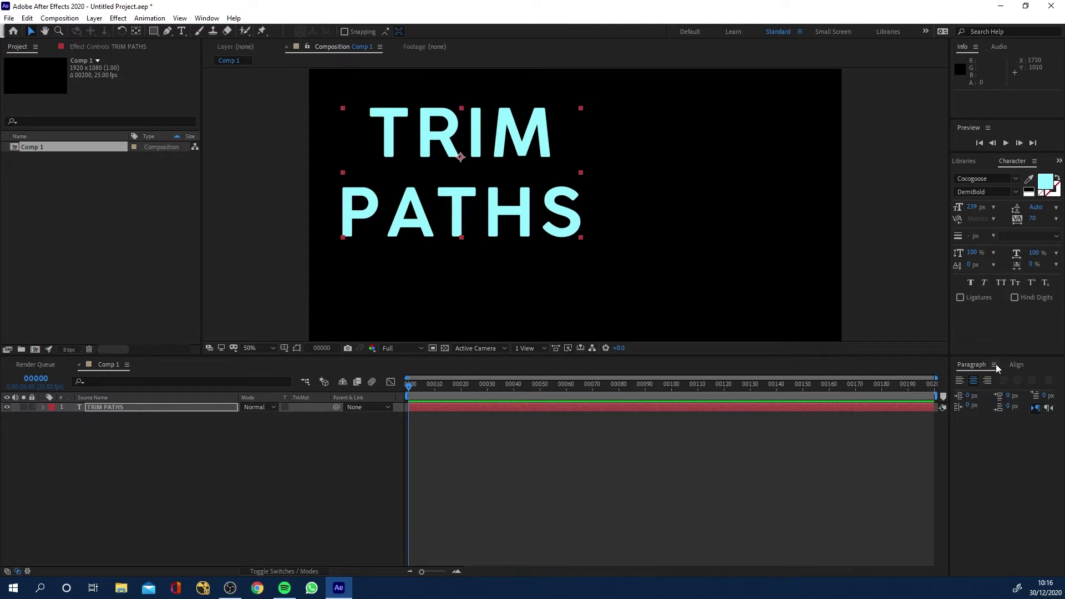
Centre the text layer horizontally and vertically in the composition with the Align panel.
left_click(1015, 366)
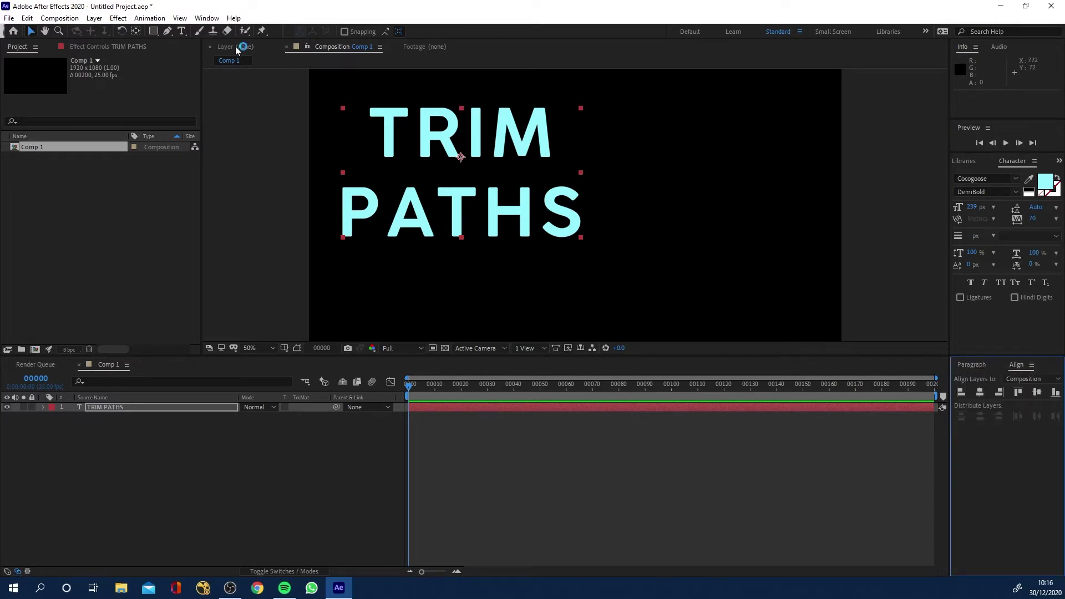
left_click(207, 19)
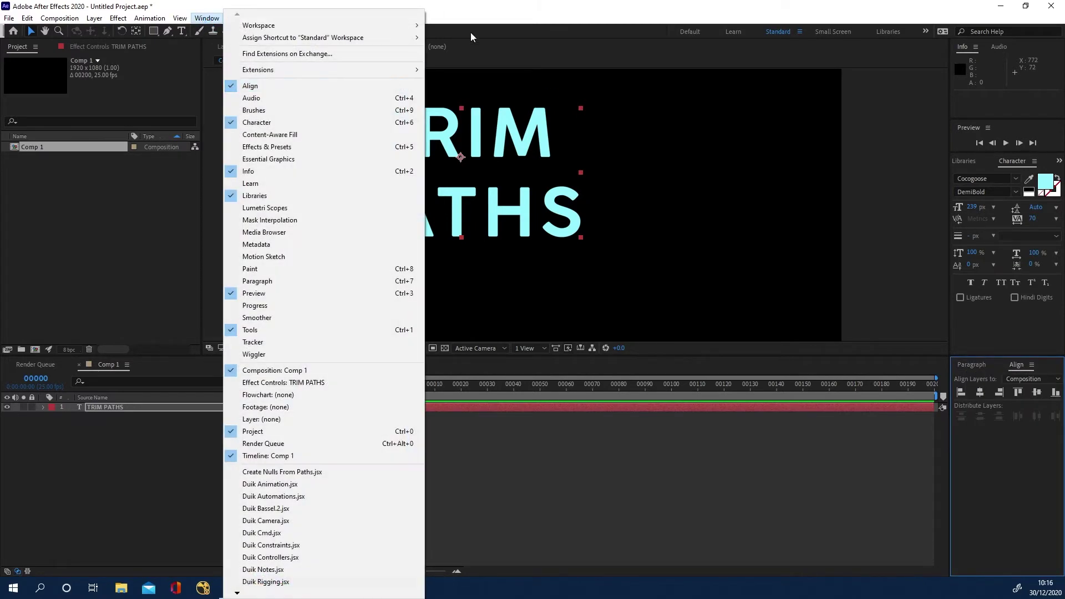
left_click(480, 7)
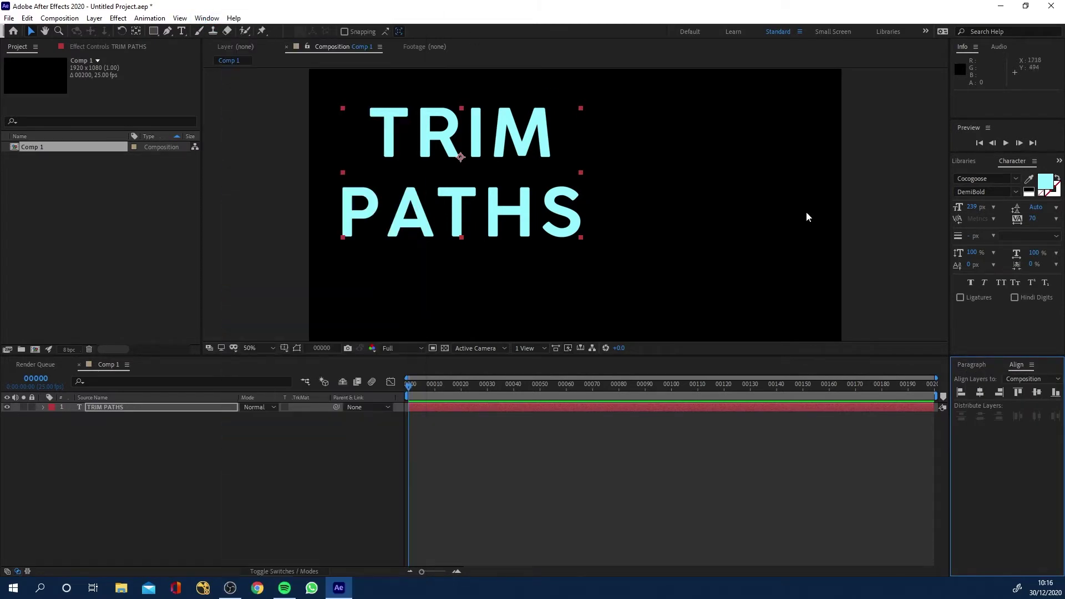
left_click(983, 395)
left_click(1037, 393)
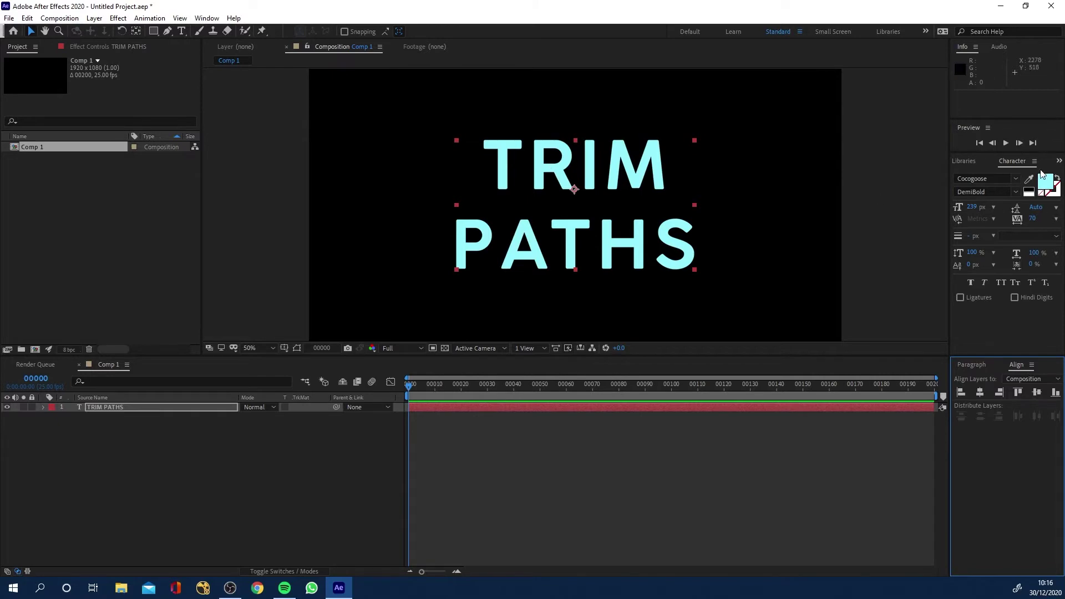
Set the text fill to none and make the white 2 px stroke active.
left_click(1050, 198)
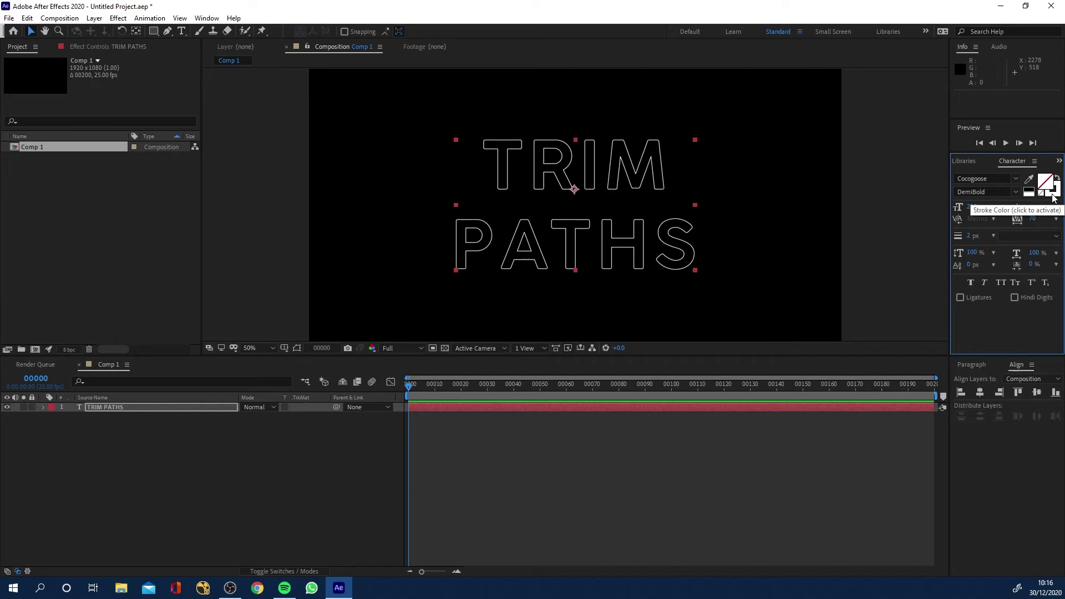
left_click(1050, 195)
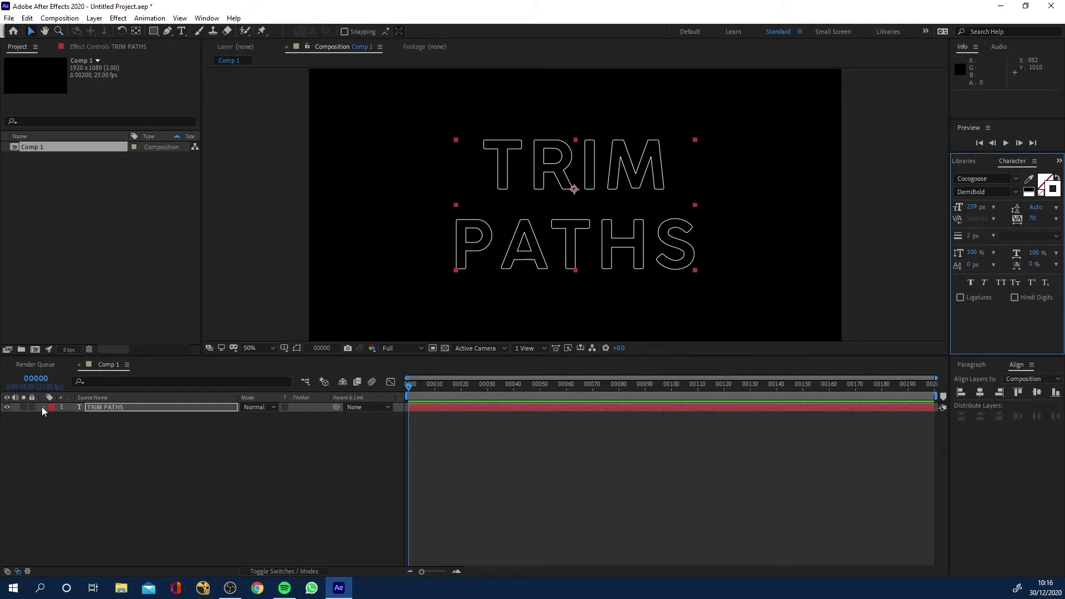
Expand the text layer and look through its Animate options without adding any.
left_click(44, 408)
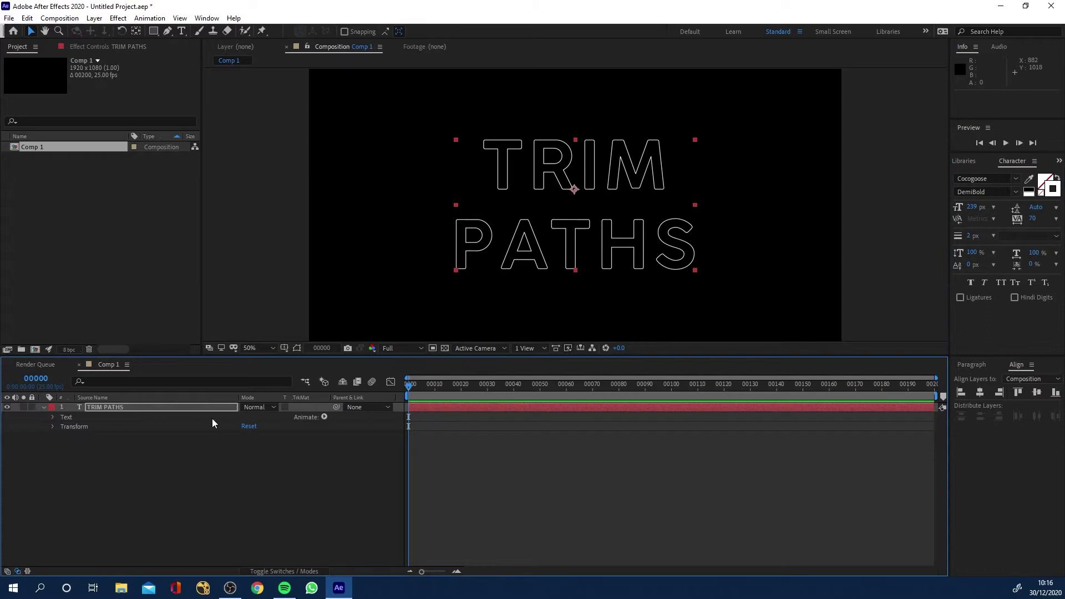
left_click(324, 418)
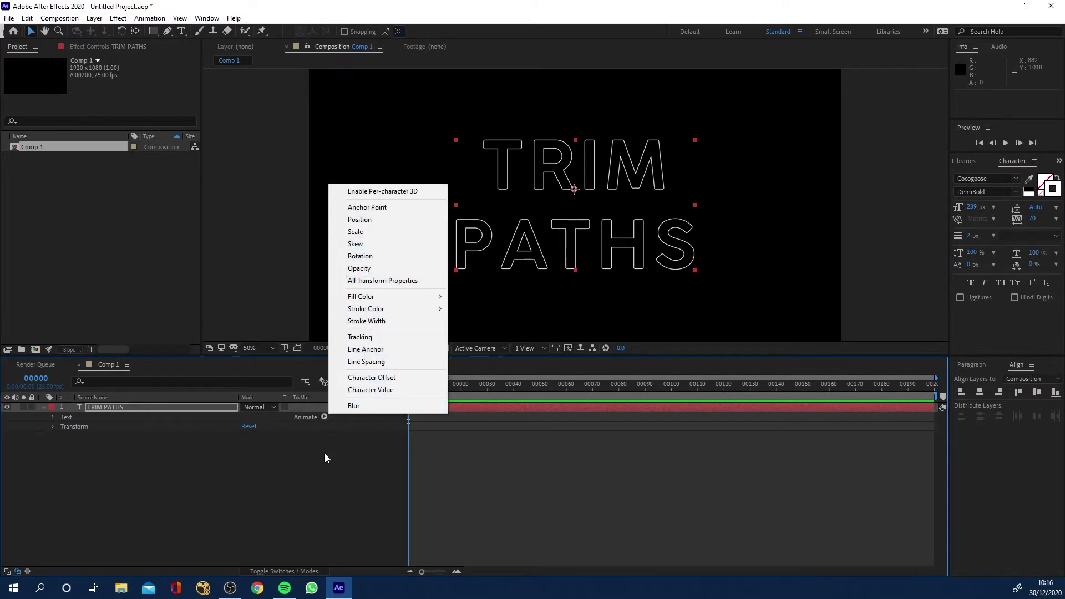
left_click(296, 471)
left_click(106, 432)
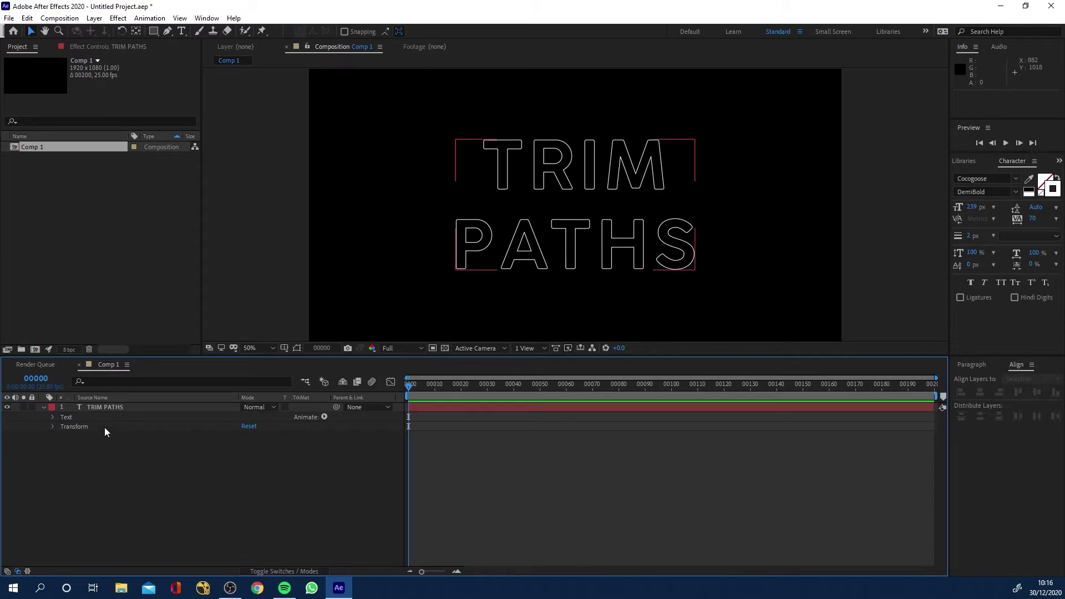
left_click(44, 408)
Create shapes from the TRIM PATHS text and expand the Outlines layer's letter groups.
right_click(107, 410)
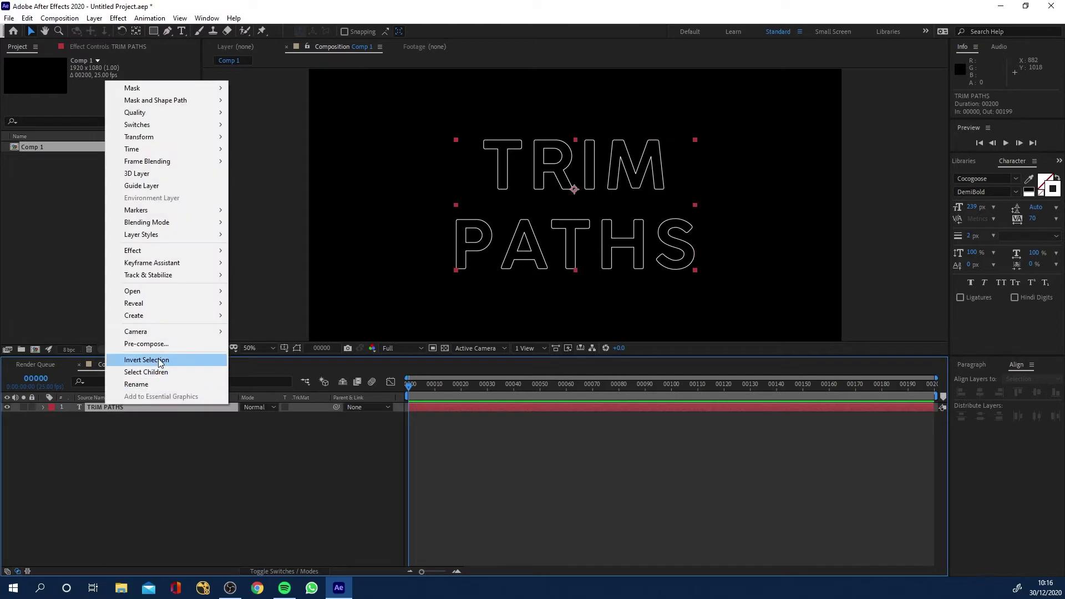
mouse_move(134, 315)
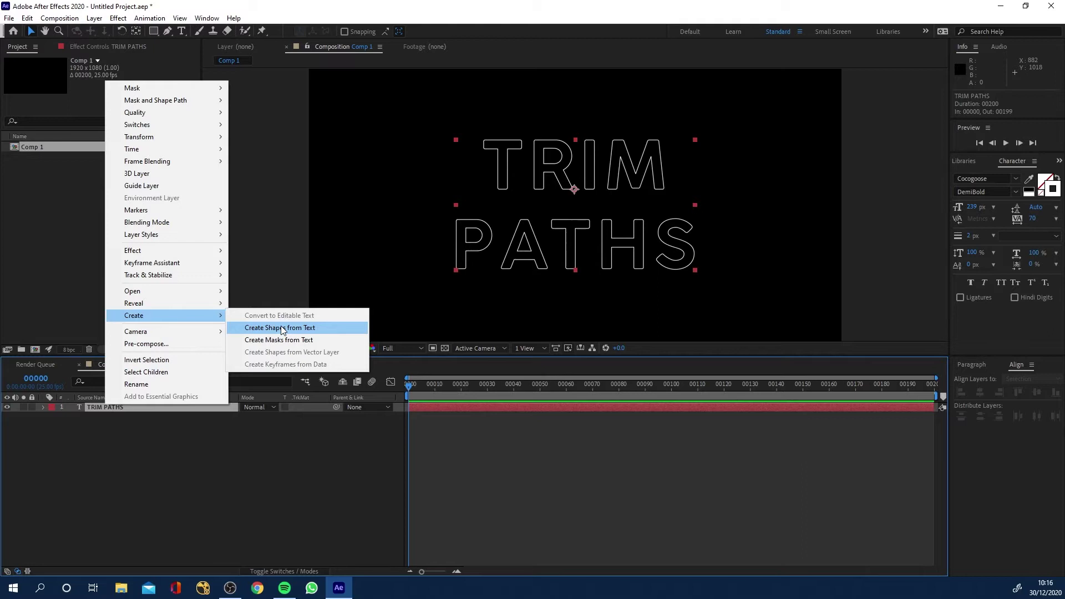
left_click(281, 328)
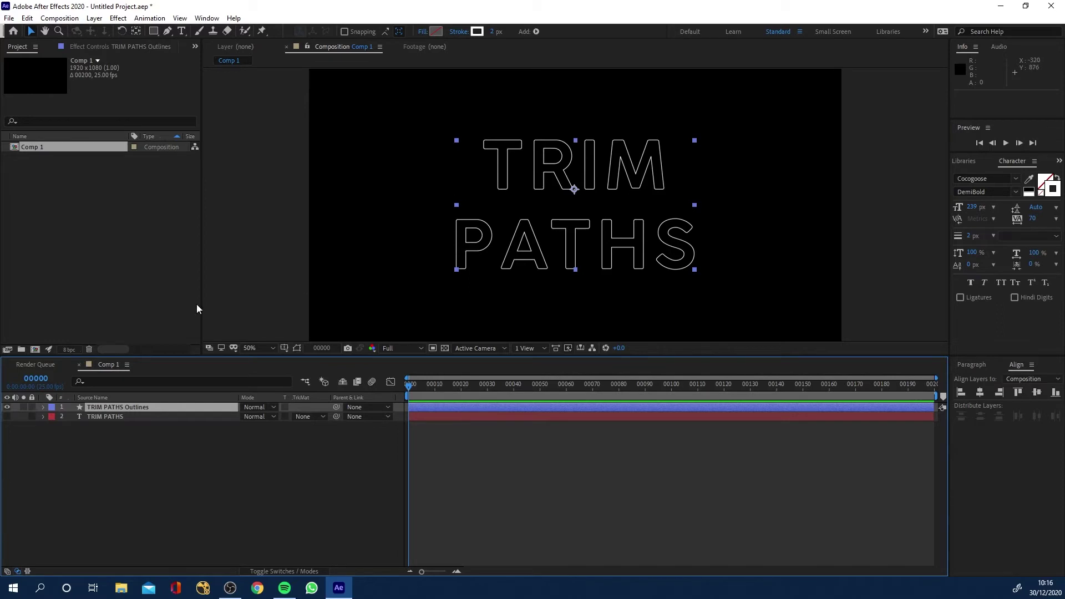
left_click(44, 408)
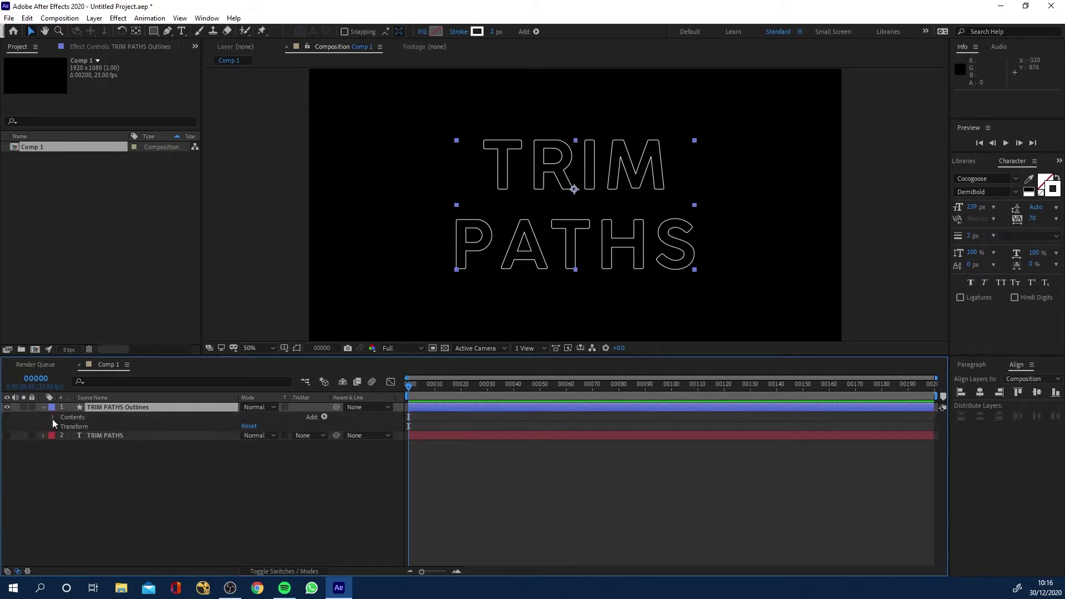
left_click(53, 418)
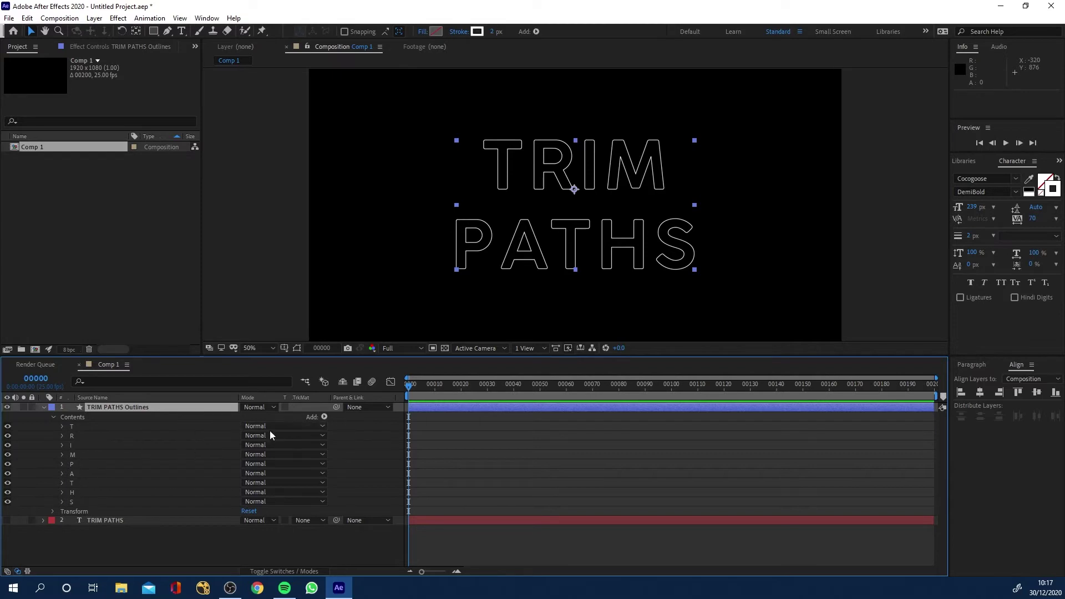
Add Trim Paths to the outlined letters and set its Start to 10%.
left_click(324, 417)
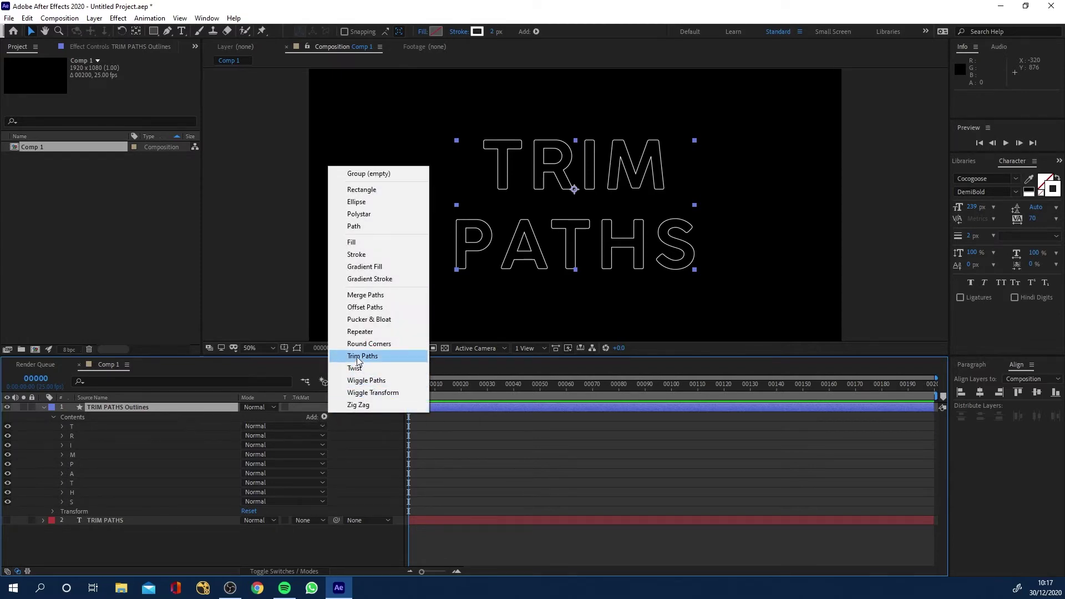
left_click(359, 356)
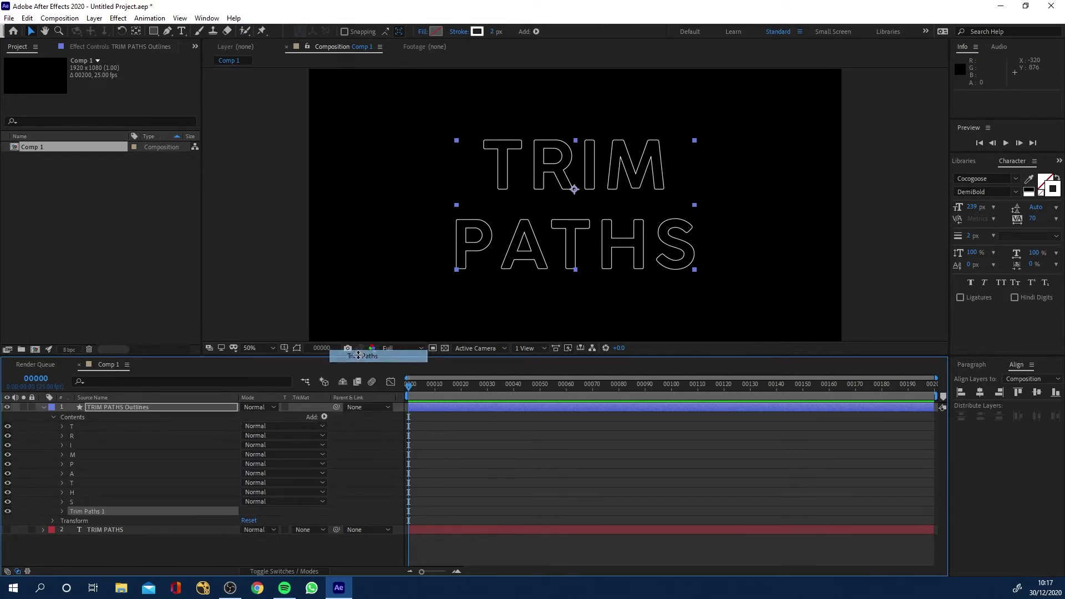
left_click(62, 512)
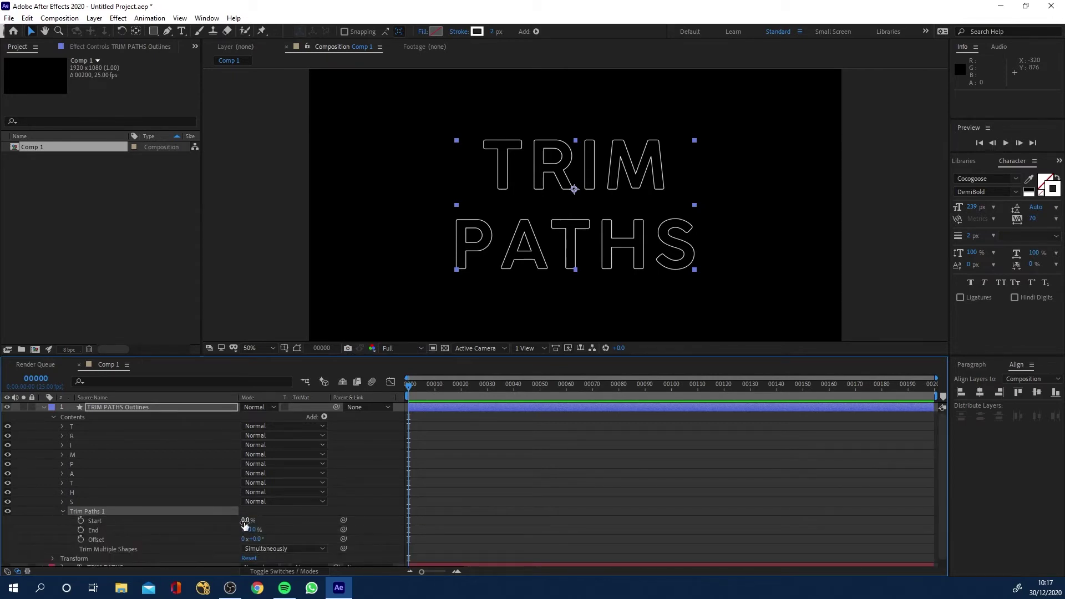
left_click(244, 522)
type("10")
left_click(382, 504)
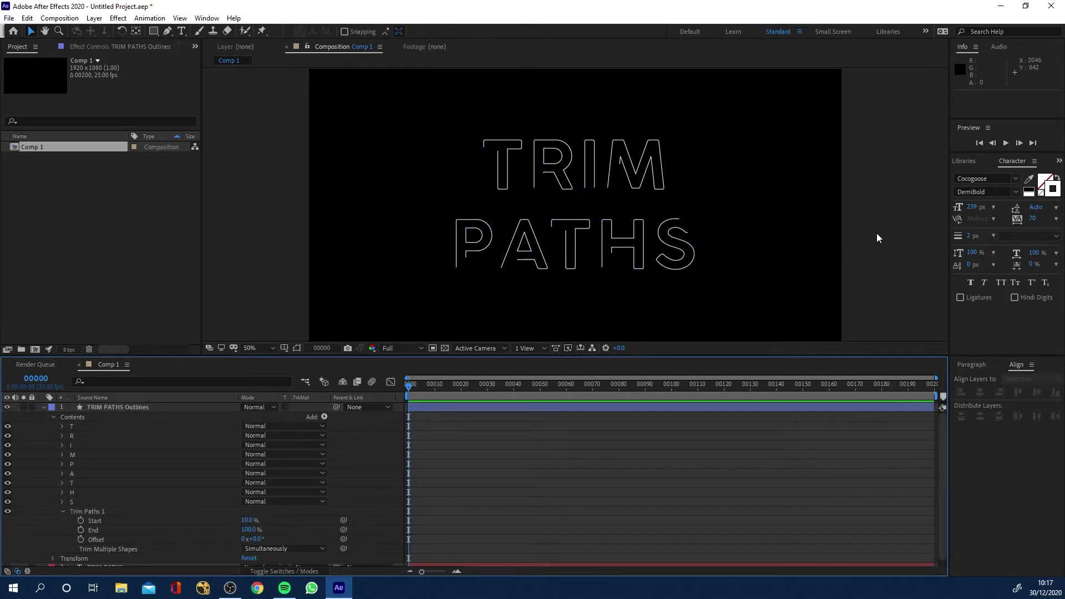
left_click(401, 471)
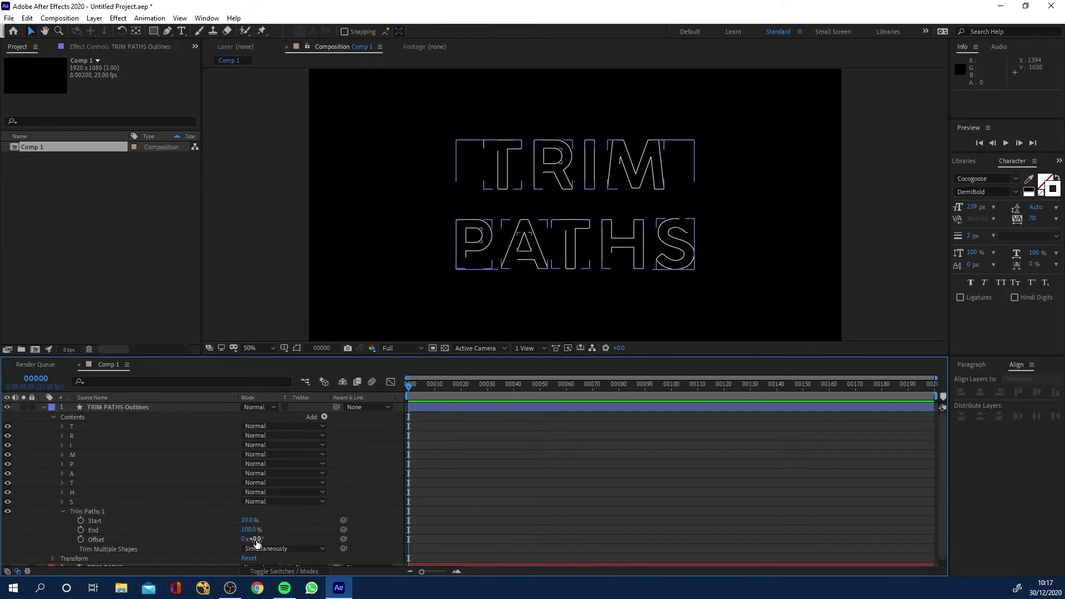
left_click_drag(256, 539, 240, 341)
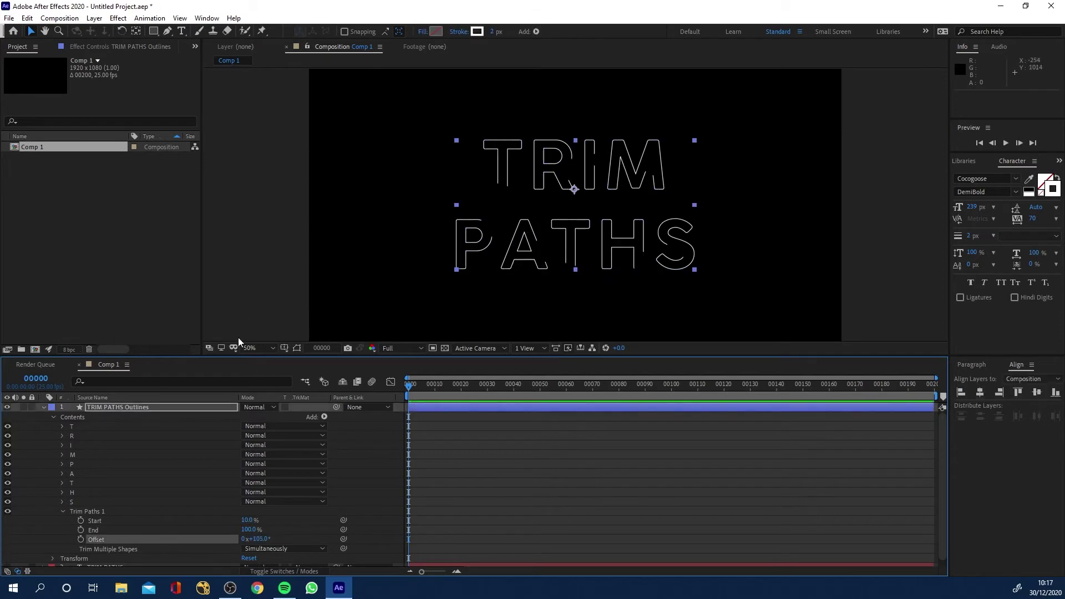
key("ctrl+z")
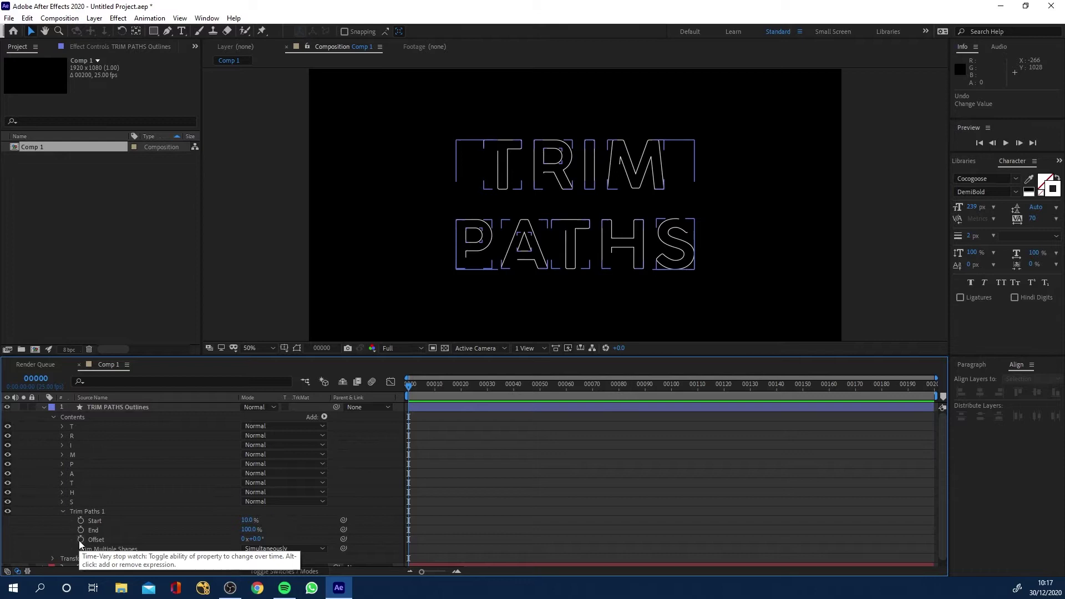
Drive the trim Offset with a time*50 expression and preview the animation.
left_click(81, 540, "alt")
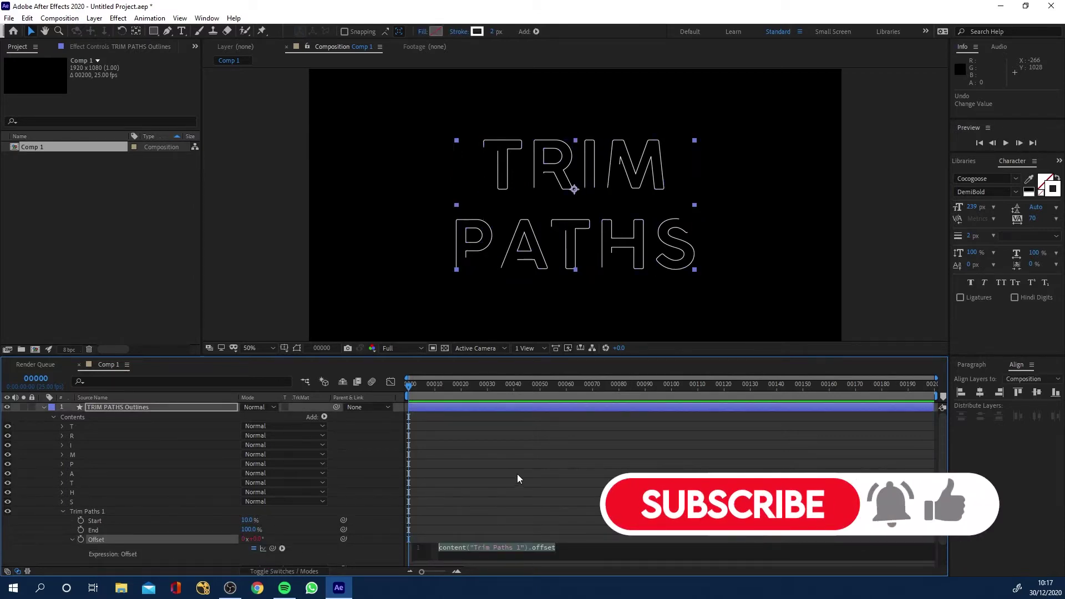
type("time*50")
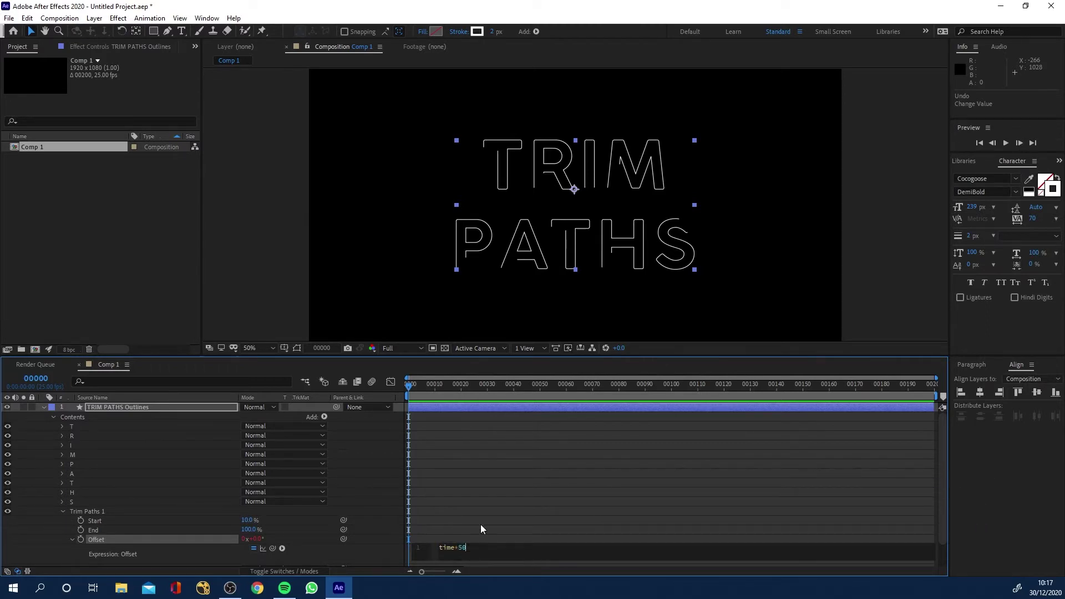
left_click(258, 290)
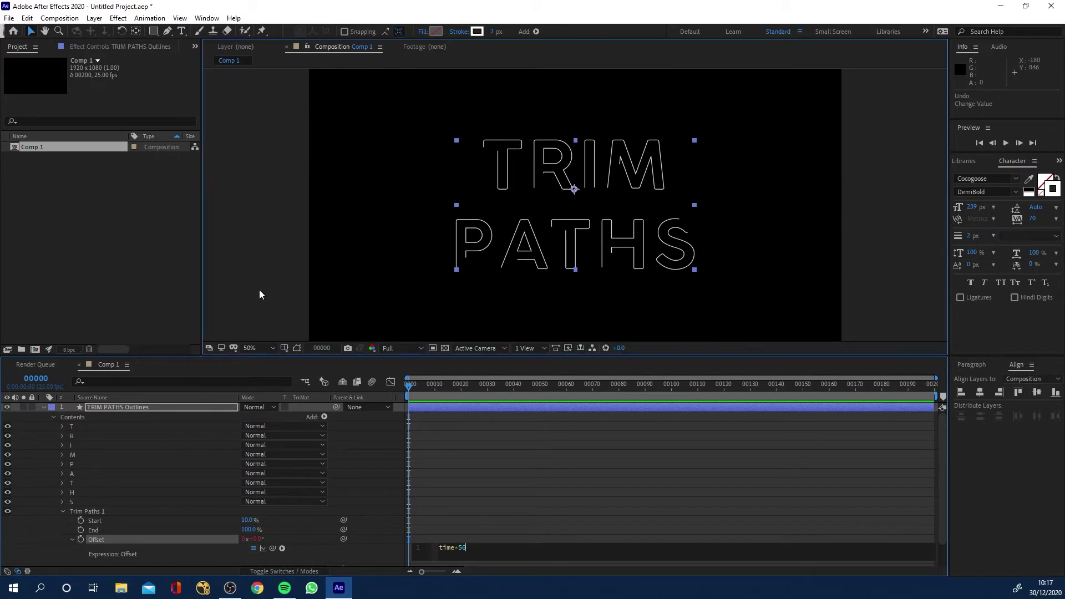
left_click(408, 385)
key("space")
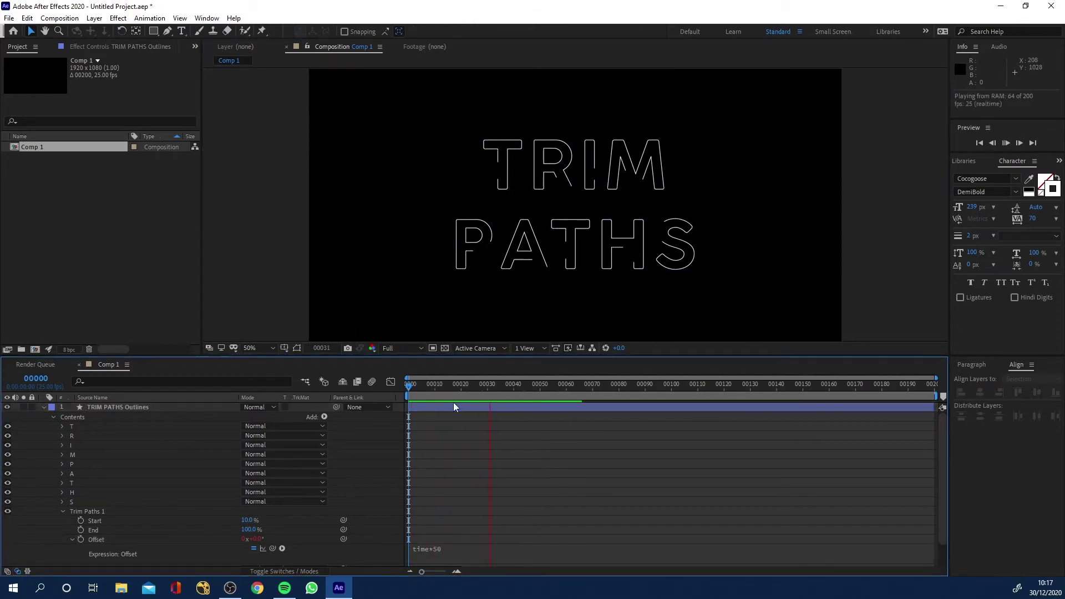
key("space")
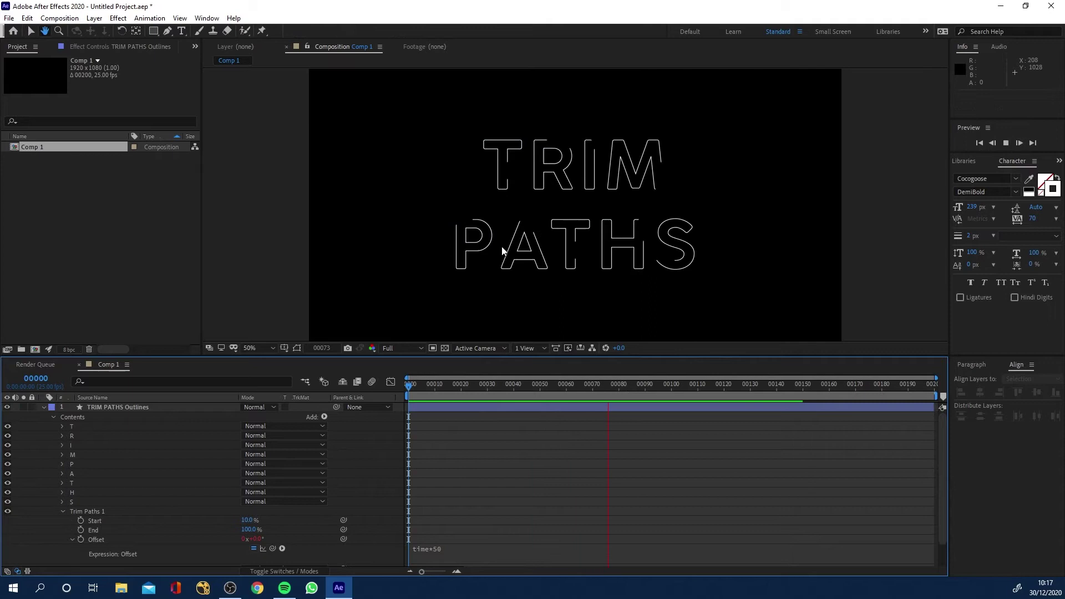
left_click(42, 415)
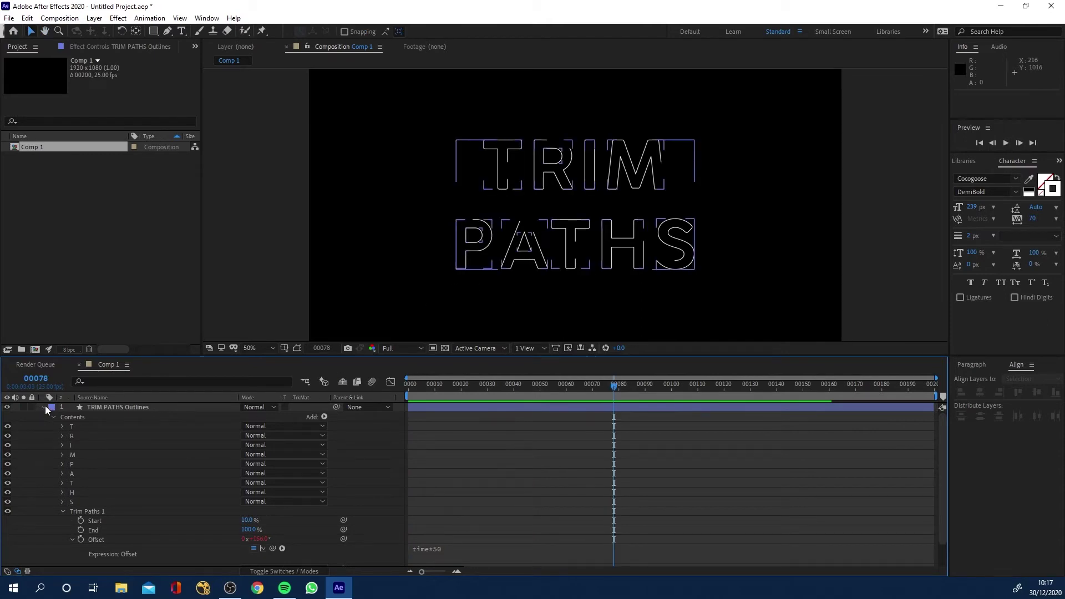
Search 'drop' in Effects & Presets and drag Drop Shadow onto the TRIM PATHS Outlines layer.
left_click(43, 407)
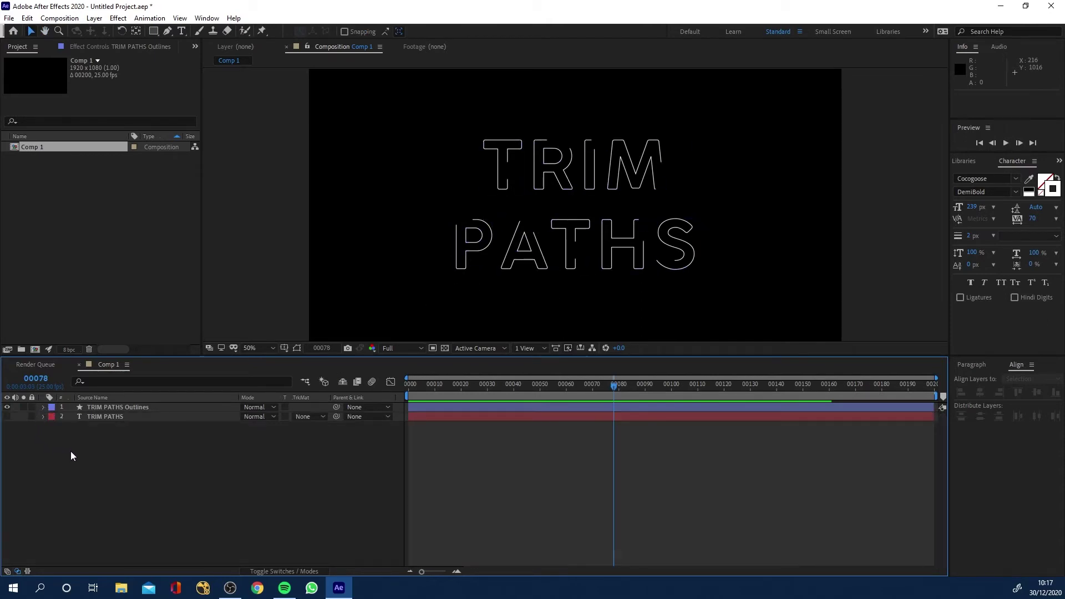
left_click(135, 406)
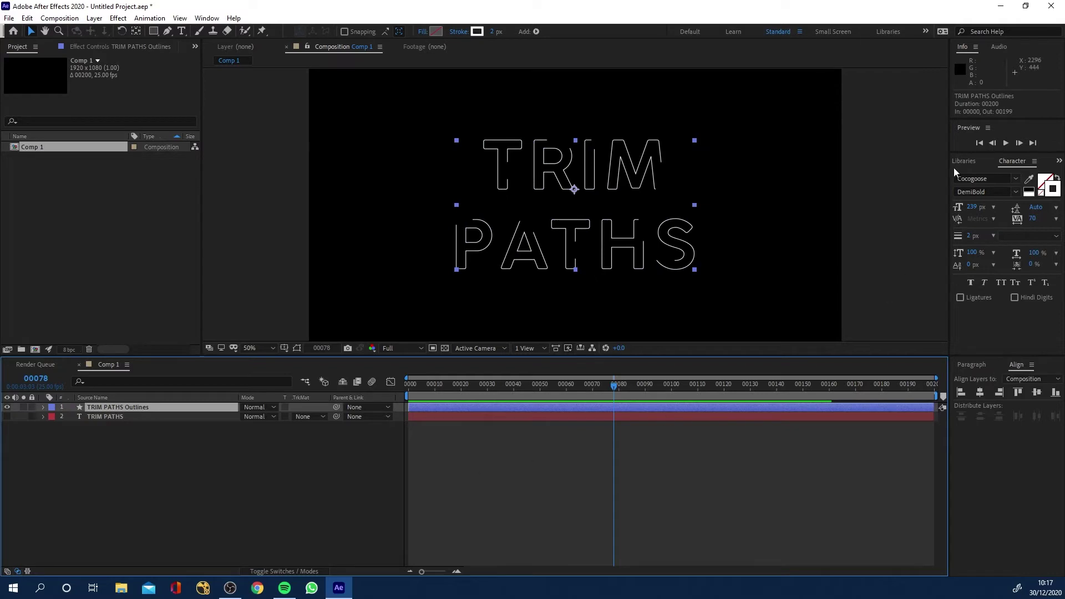
left_click(1059, 161)
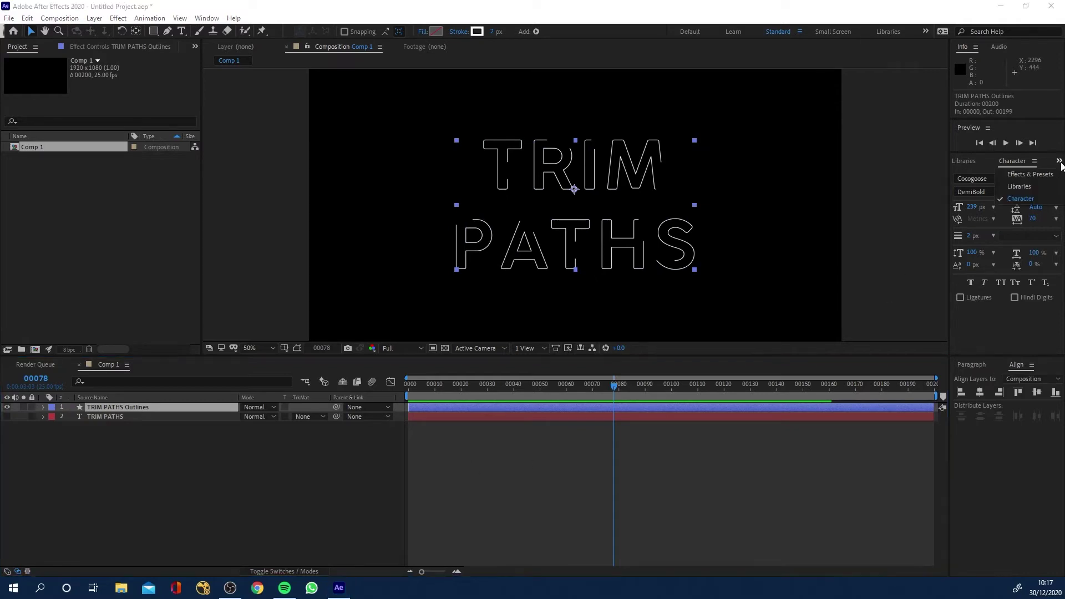
left_click(1023, 174)
left_click(978, 176)
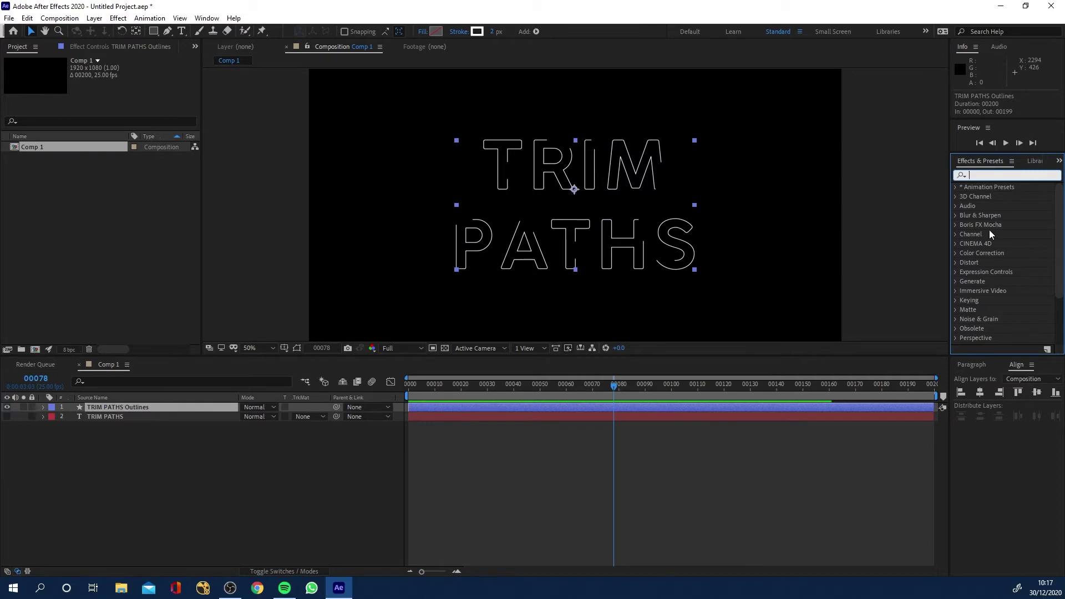
type("drop")
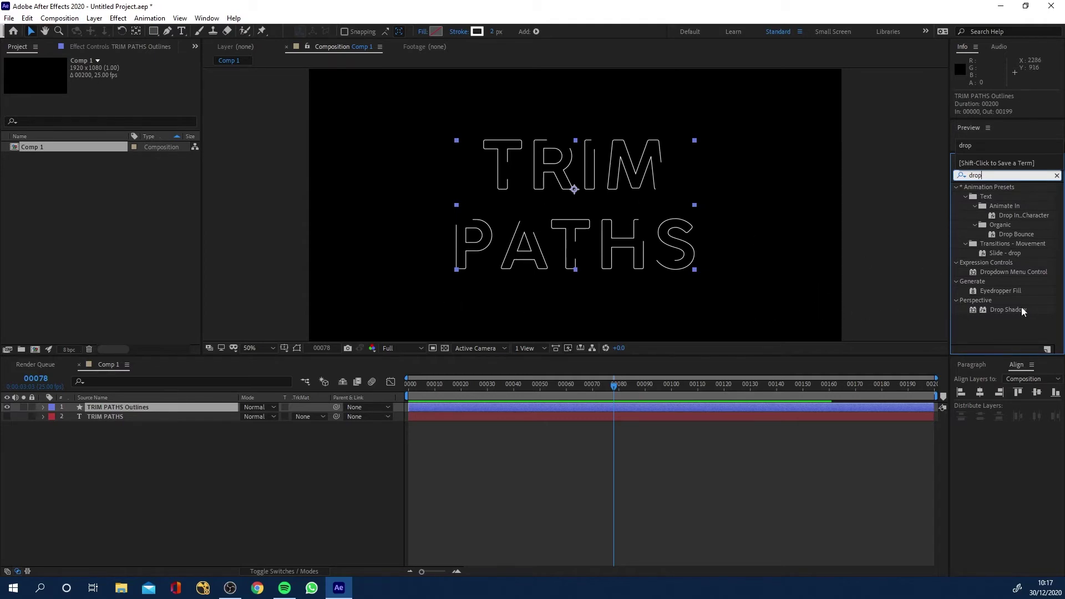
mouse_move(1022, 310)
left_mouse_down()
mouse_move(568, 340)
mouse_move(1007, 312)
mouse_move(476, 408)
left_mouse_up()
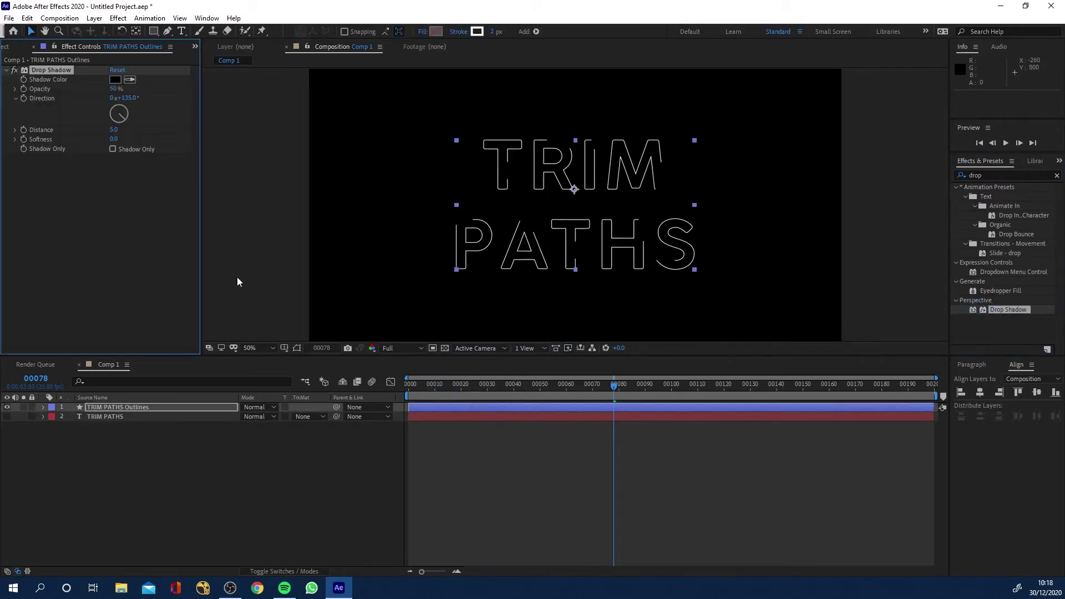
Set the drop shadow colour to pure red and zoom in on the TRIM letters.
left_click(114, 80)
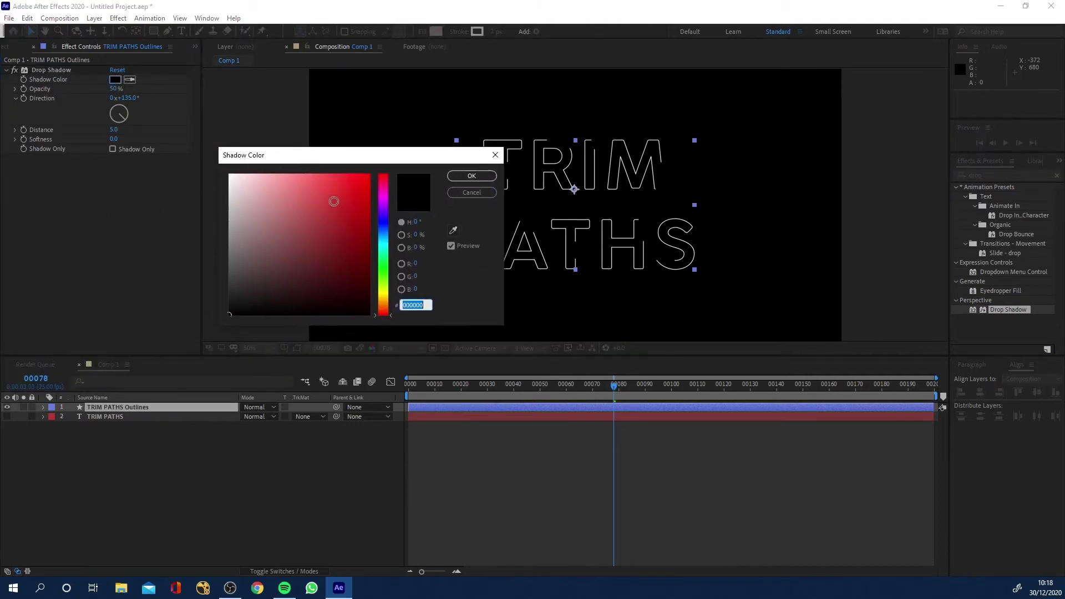
left_click(369, 175)
left_click(468, 176)
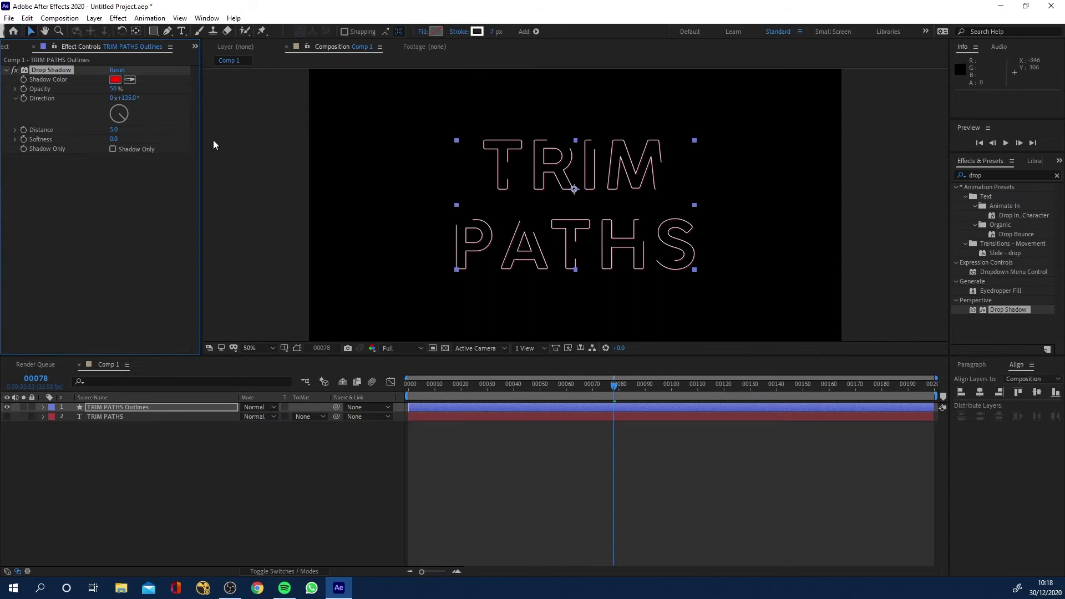
key("slash")
scroll(492, 211, "up", 3)
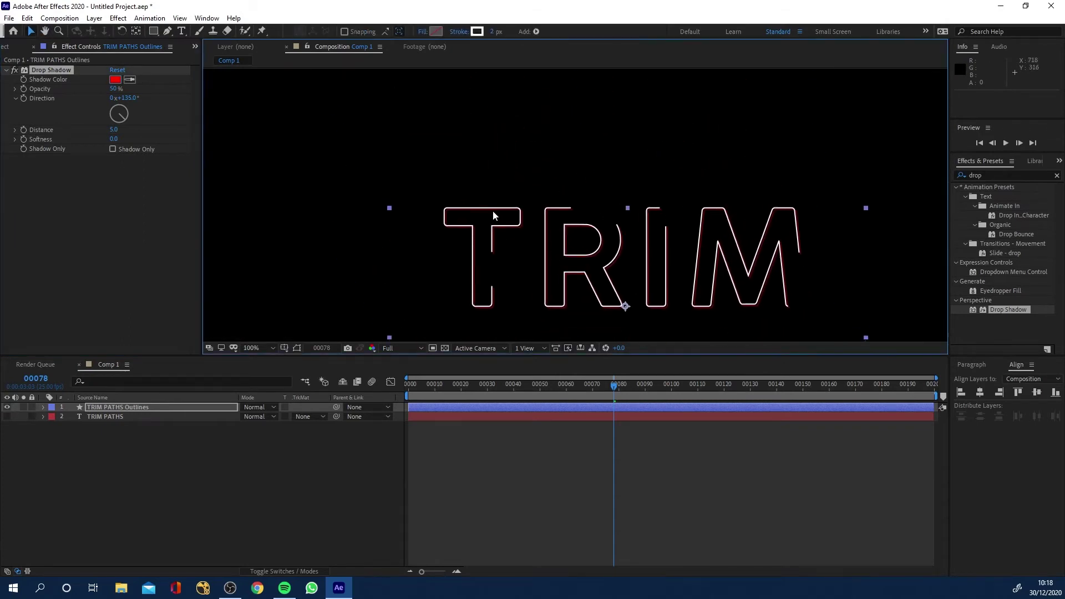
key("period")
scroll(378, 191, "down", 2)
scroll(377, 192, "left", 3)
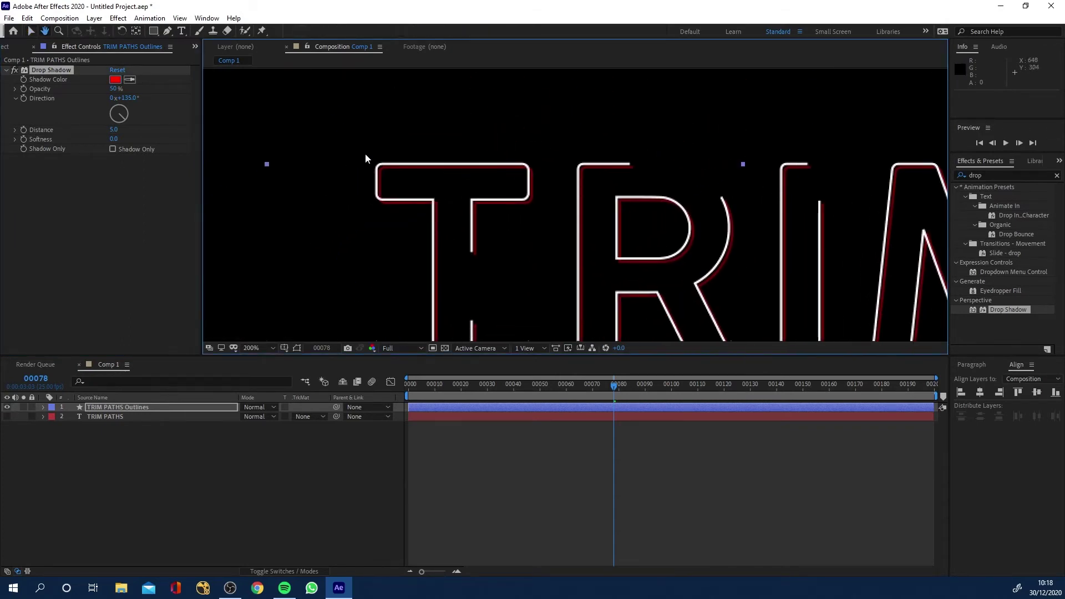
Set shadow Distance to 0 and Softness to 23, then toggle the effect off to compare.
left_click(113, 131)
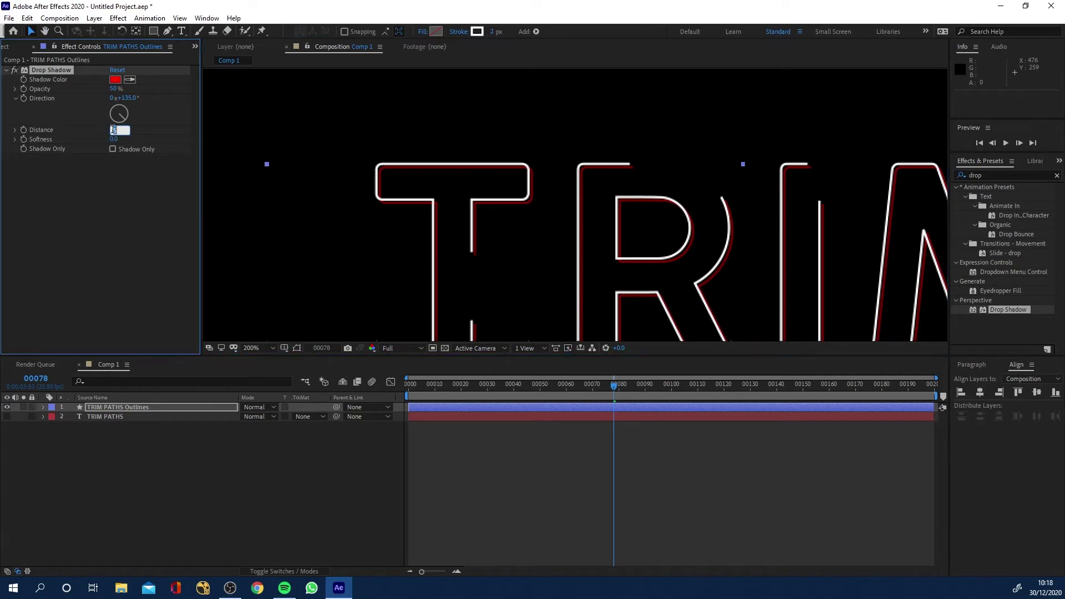
type("0")
key("Return")
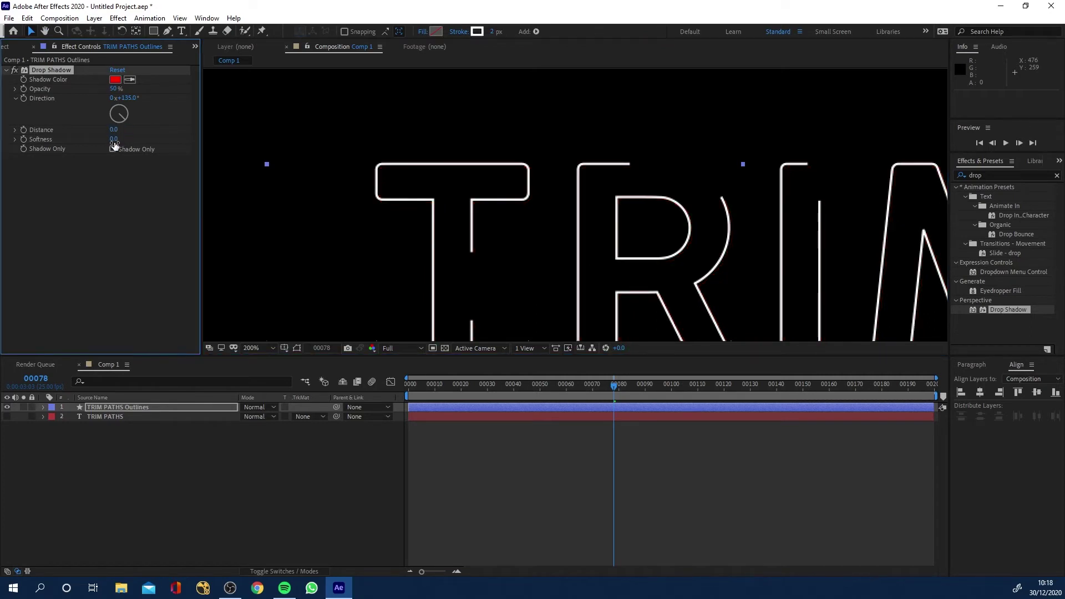
left_click(114, 139)
left_click(122, 145)
left_click_drag(116, 139, 131, 143)
left_click(14, 71)
Re-enable the shadow, duplicate it as Drop Shadow 2 with softness 55, and collapse both.
left_click(14, 70)
key("ctrl+d")
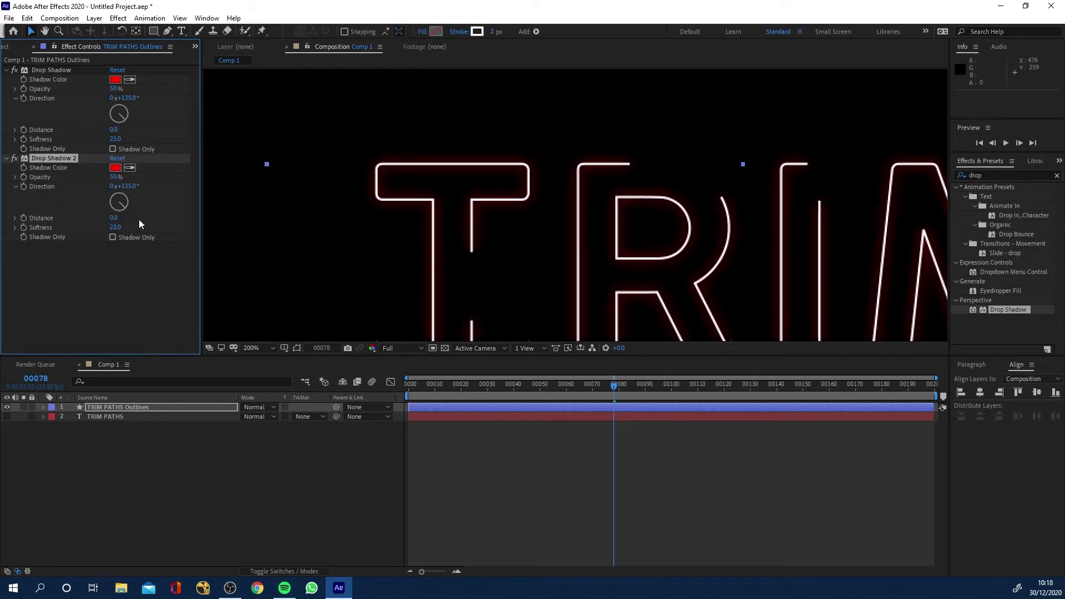
left_click_drag(117, 233, 130, 227)
left_click_drag(651, 238, 511, 127)
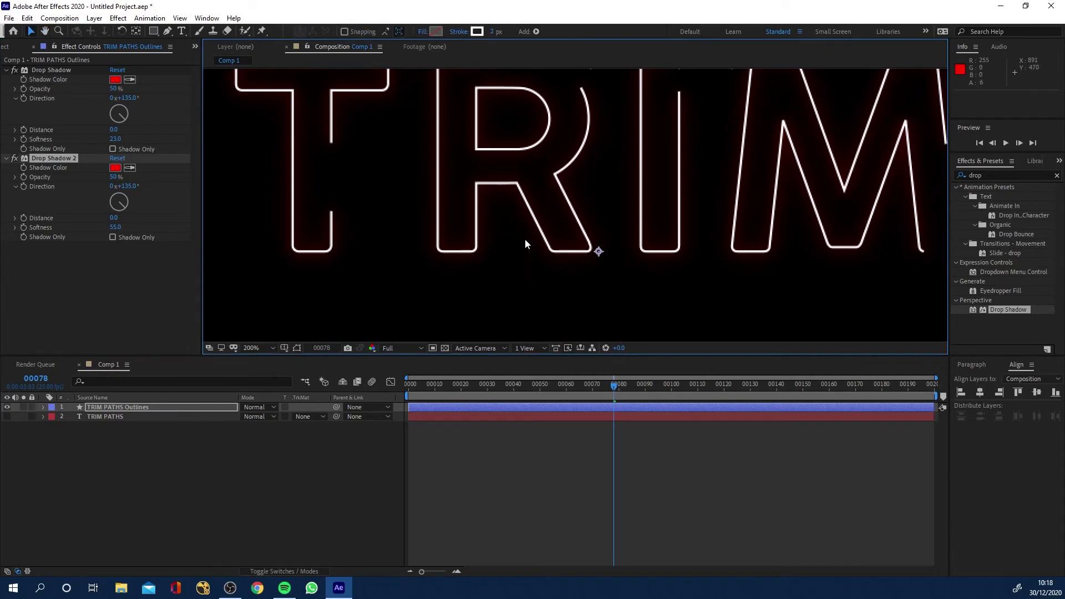
left_click(6, 70)
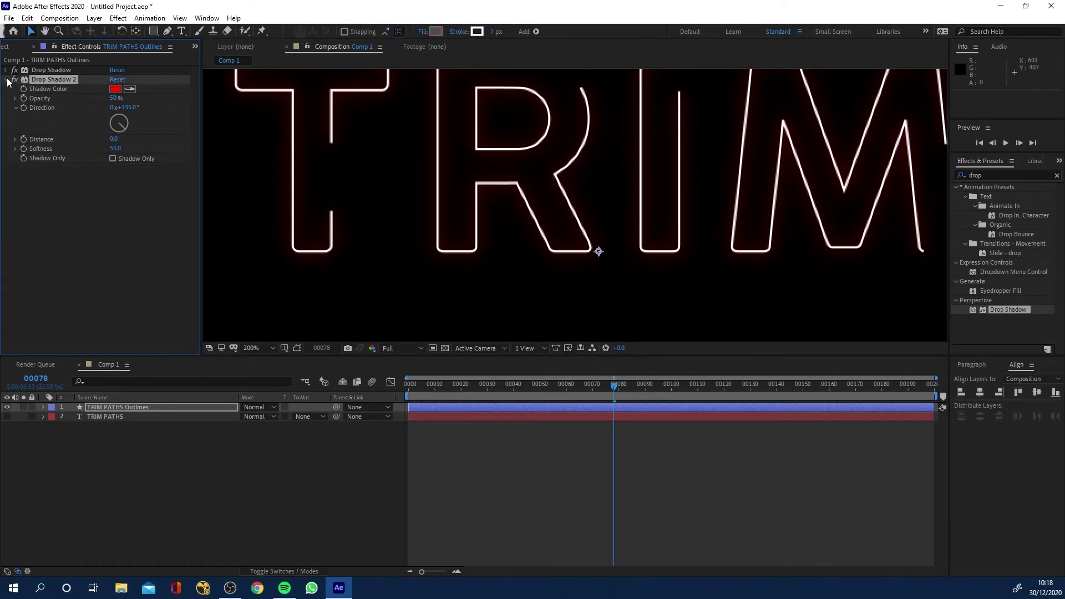
left_click(6, 79)
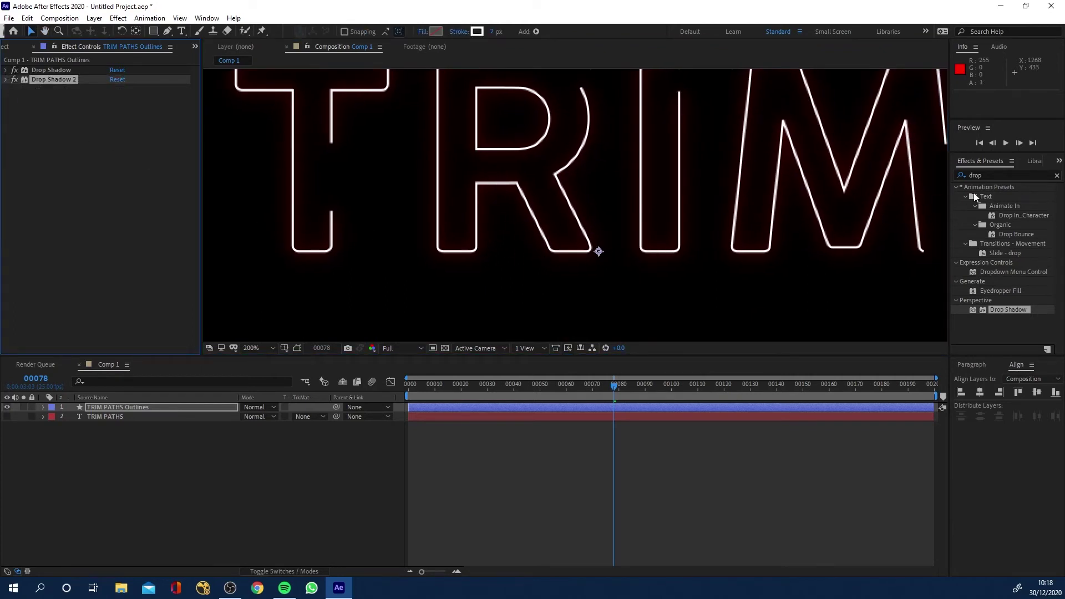
Search 'glow' and apply Stylize > Glow to the TRIM PATHS Outlines layer.
double_click(992, 174)
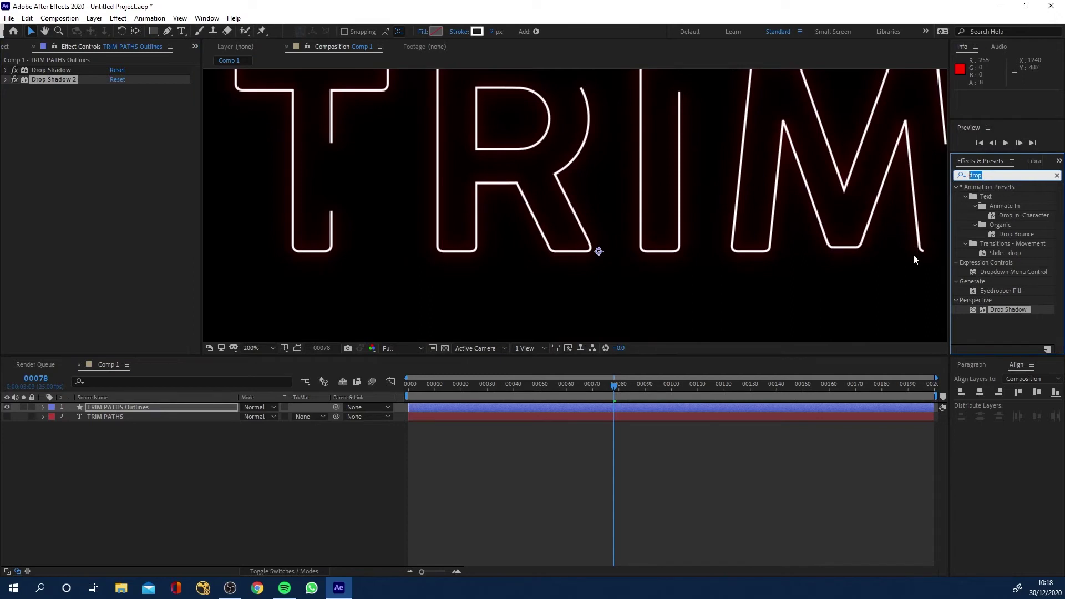
type("glow")
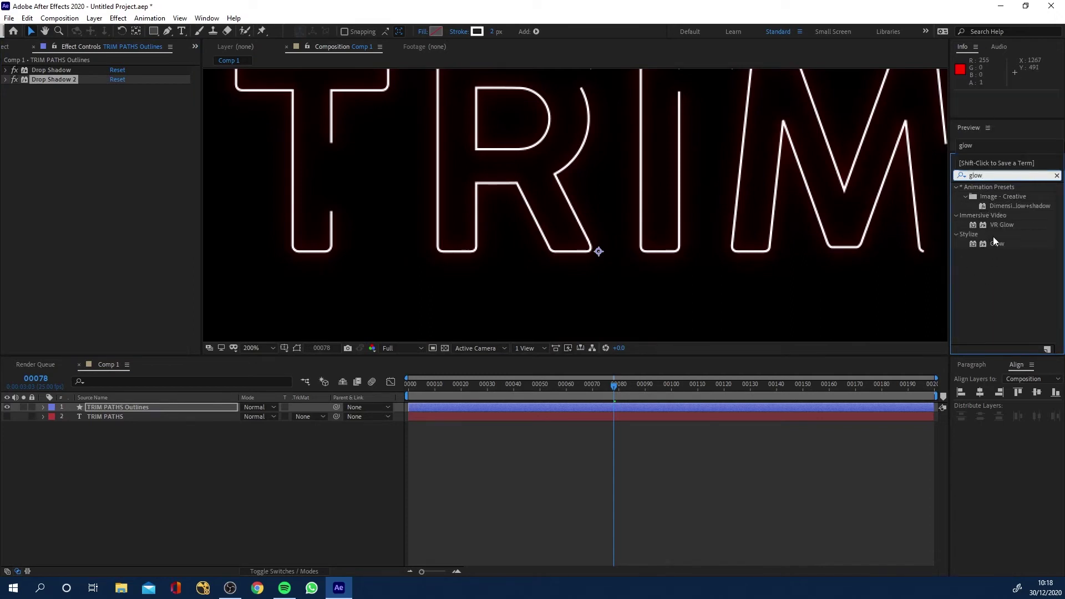
left_click_drag(995, 243, 97, 165)
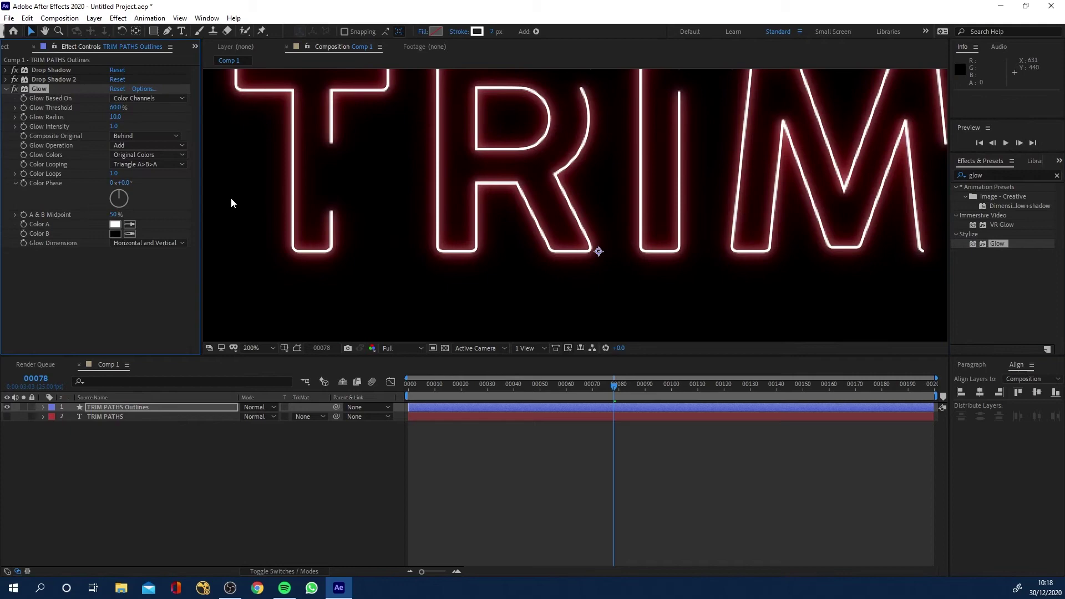
Zoom and pan the viewer so both TRIM and PATHS show, comparing effects off and on.
key("comma")
left_click_drag(472, 238, 471, 179)
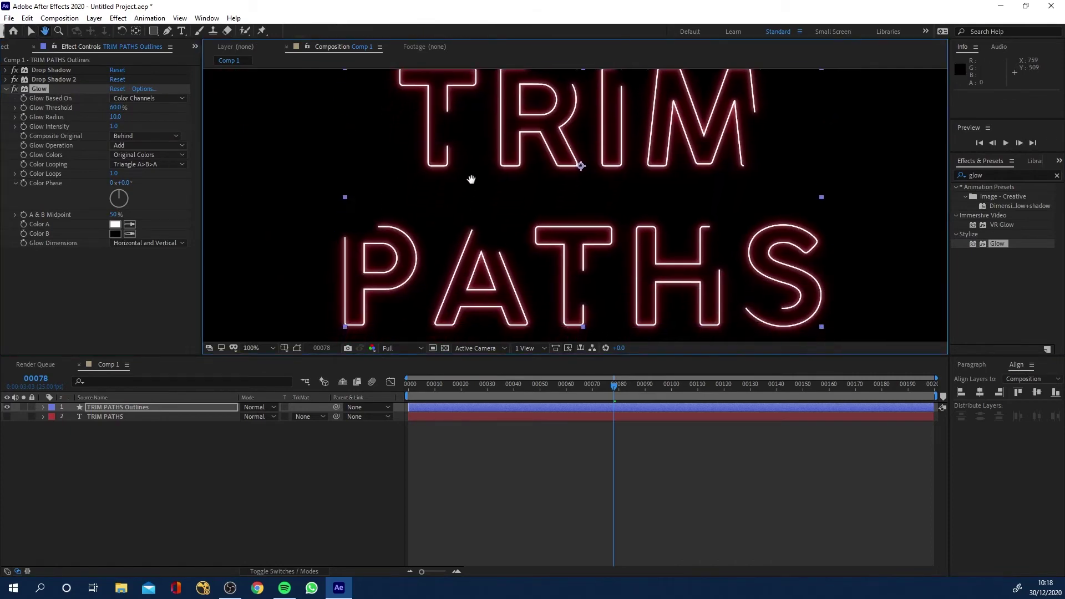
key("v")
left_click(11, 79)
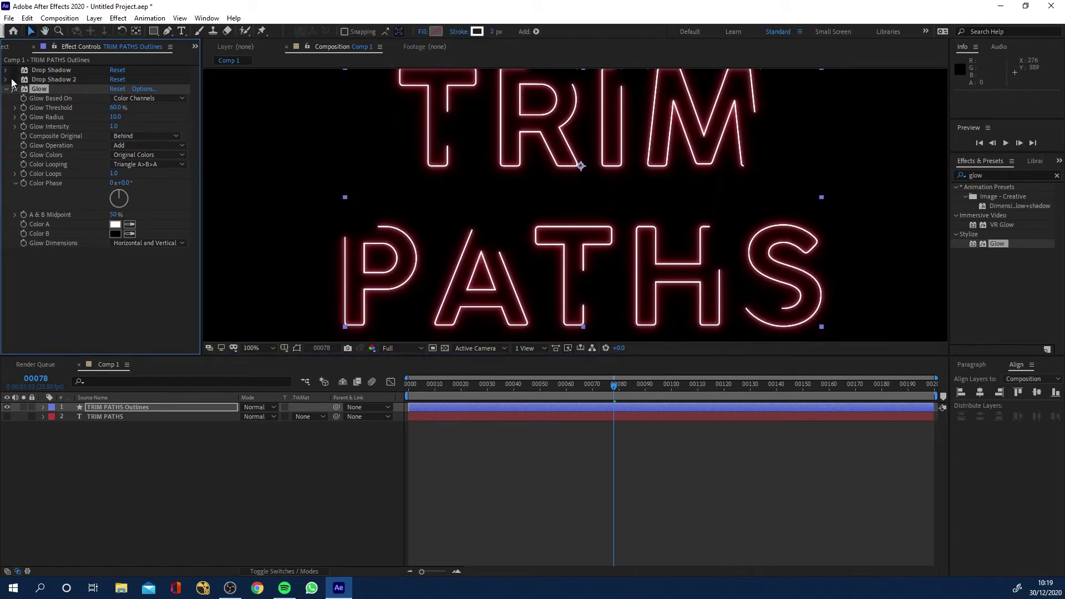
left_click(11, 78)
Set Glow Colors to A & B Colors with red as Color A.
left_click(143, 155)
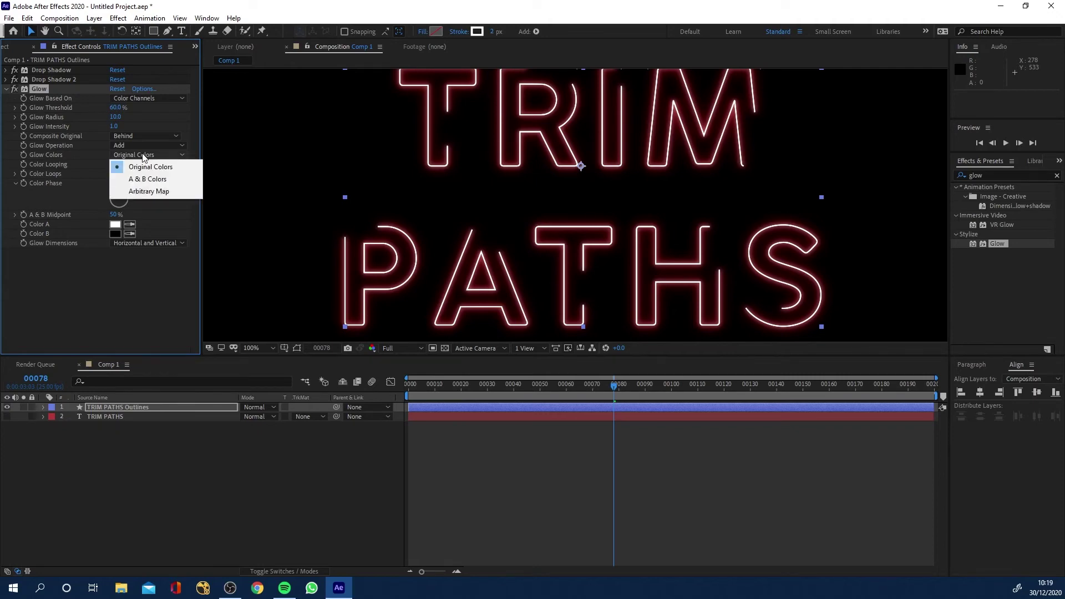
left_click(148, 178)
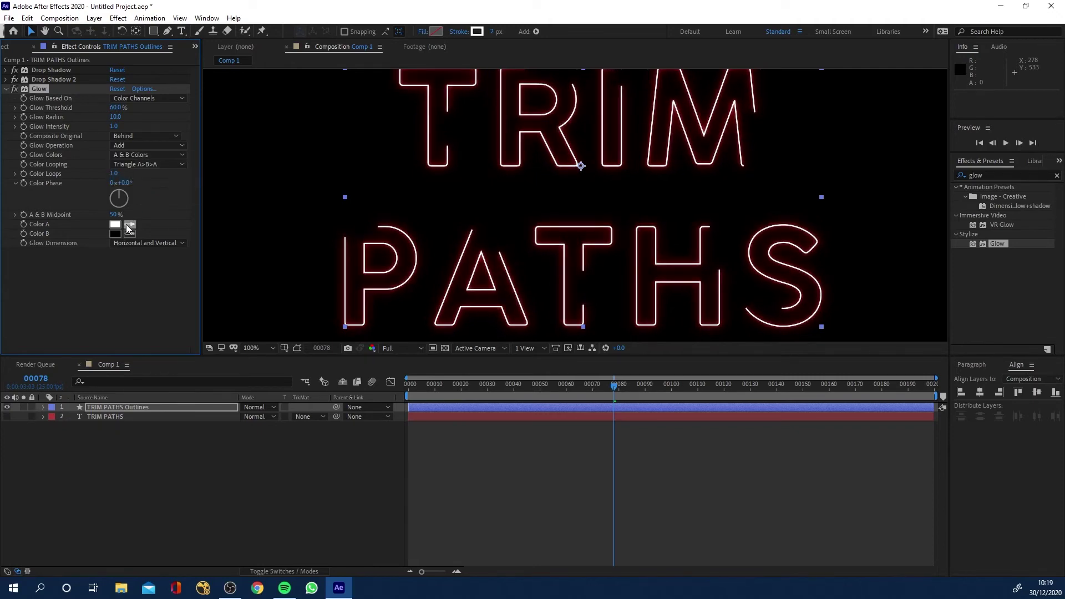
left_click(115, 224)
left_click(366, 177)
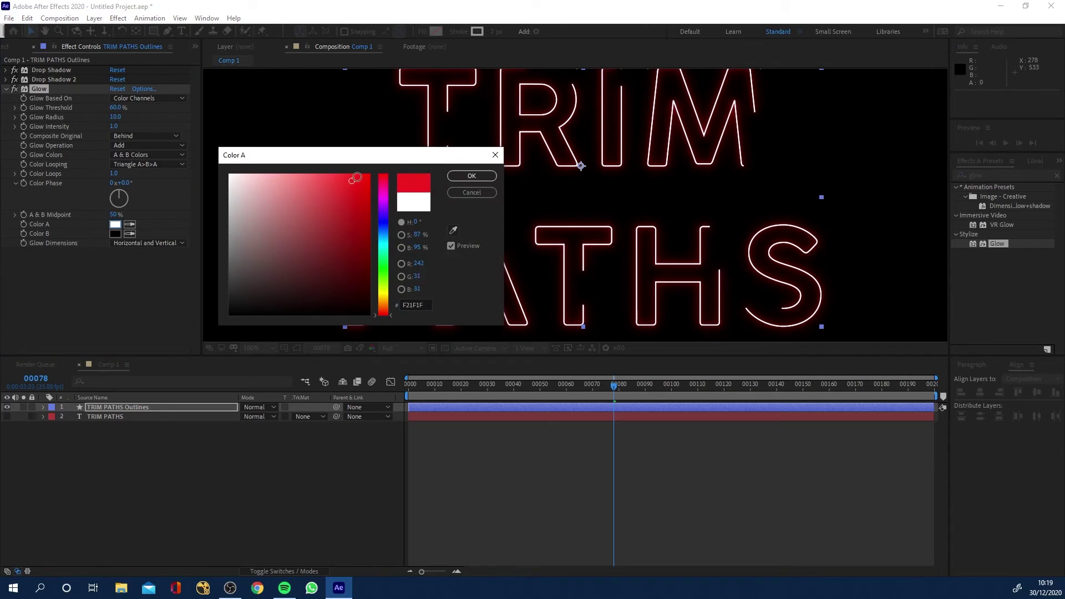
left_click(474, 177)
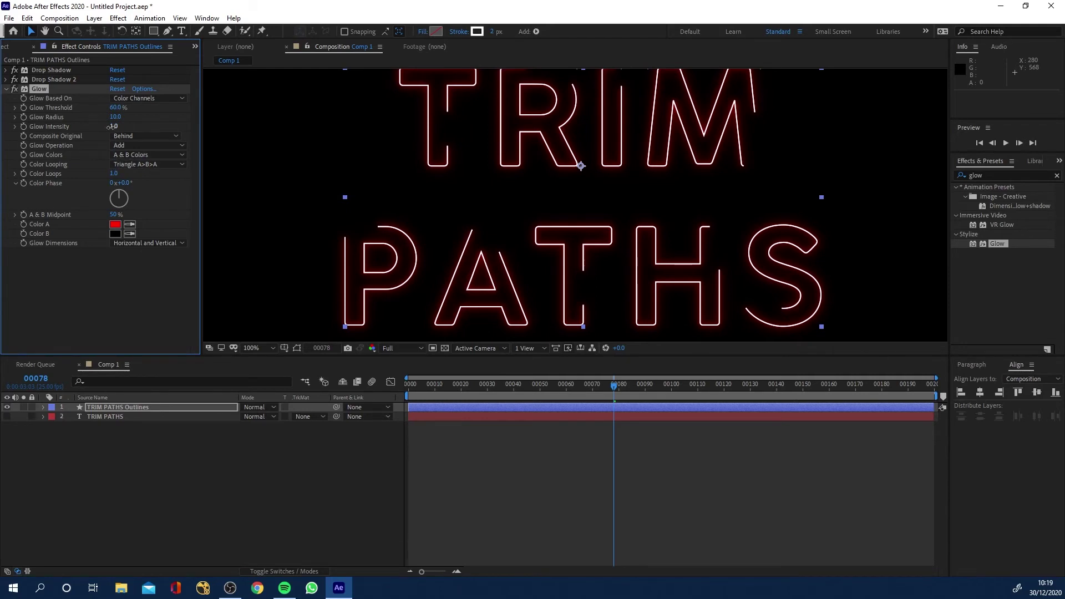
Raise Glow Intensity to 2.5 and duplicate the Glow effect as Glow 2.
type("1.1")
key("Return")
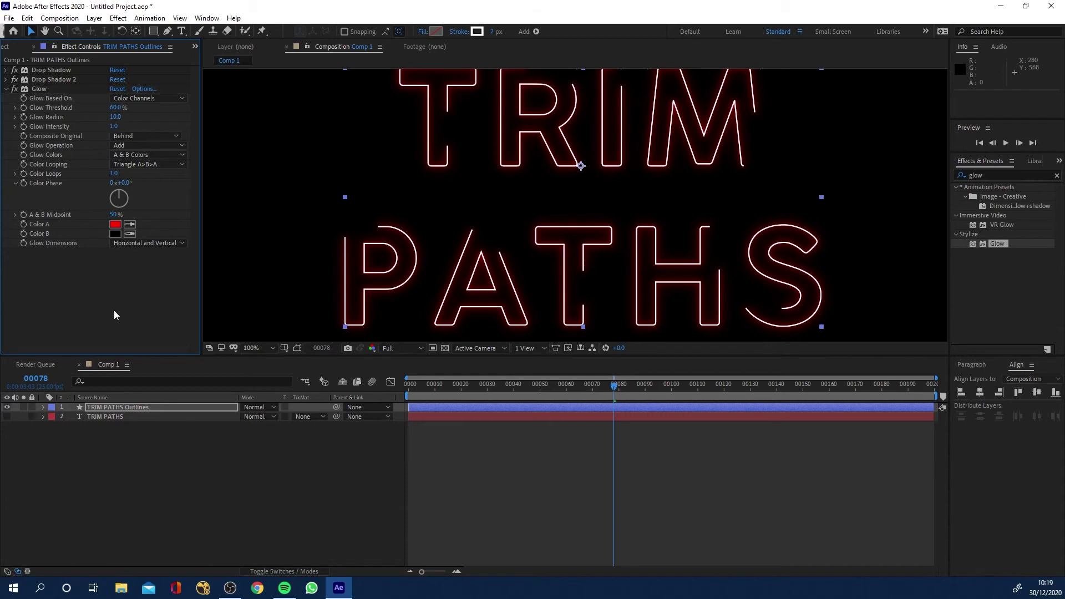
left_click_drag(120, 125, 196, 126)
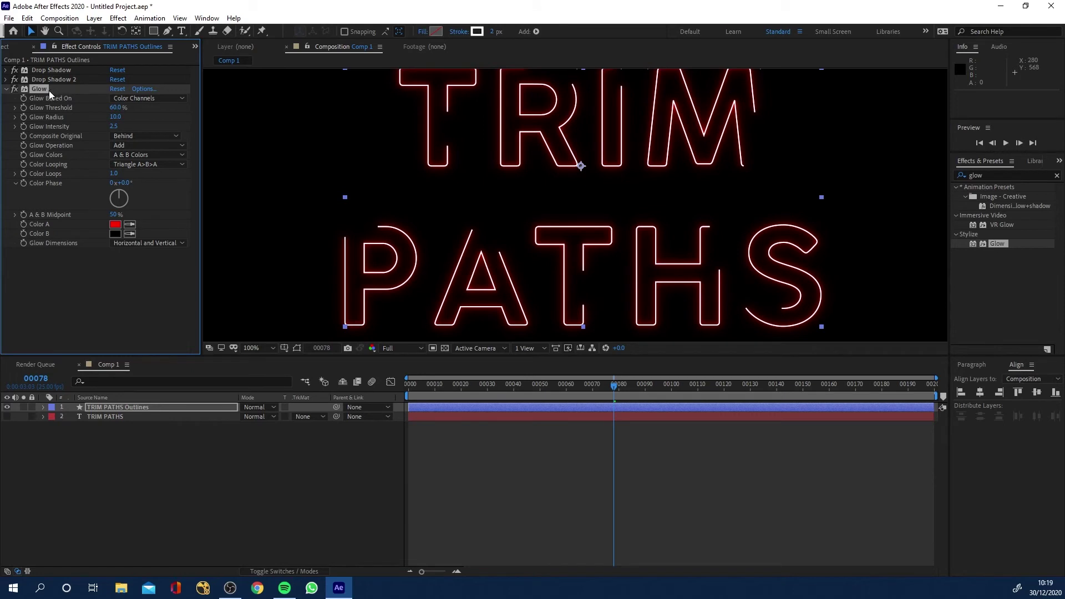
key("ctrl+d")
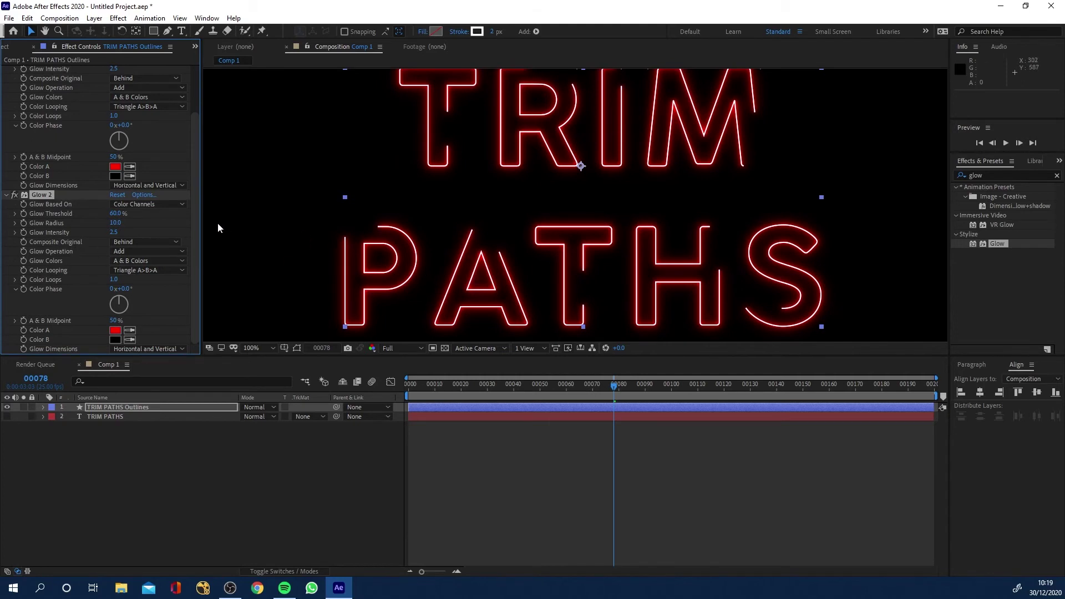
Enlarge Glow 2's radius, then duplicate it into Glow 3 with radius about 50.
mouse_move(115, 222)
left_mouse_down()
mouse_move(144, 224)
mouse_move(136, 228)
left_mouse_up()
left_click(6, 195)
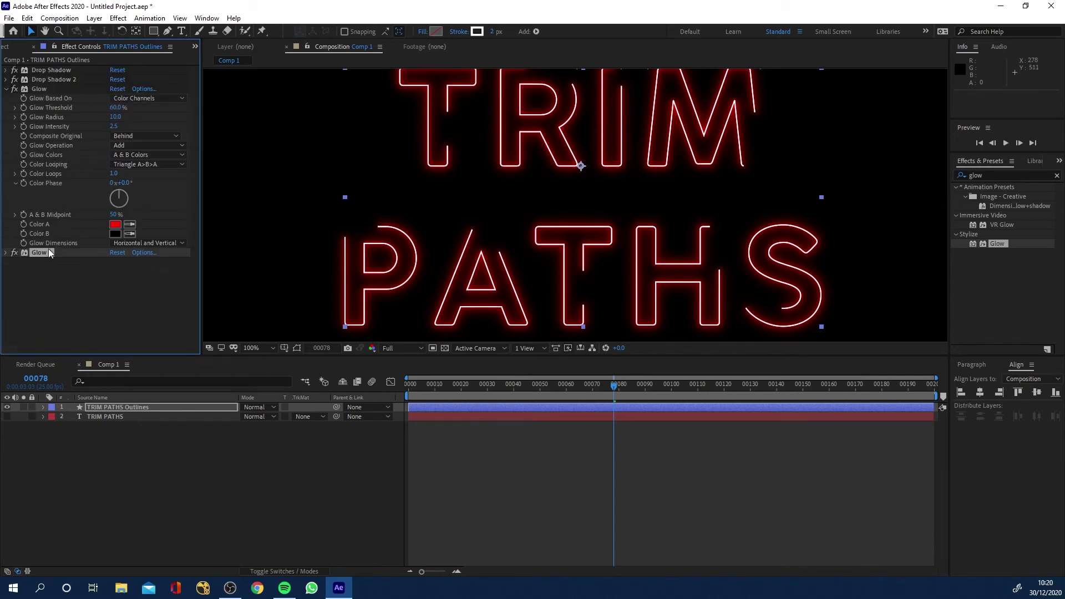
key("ctrl+d")
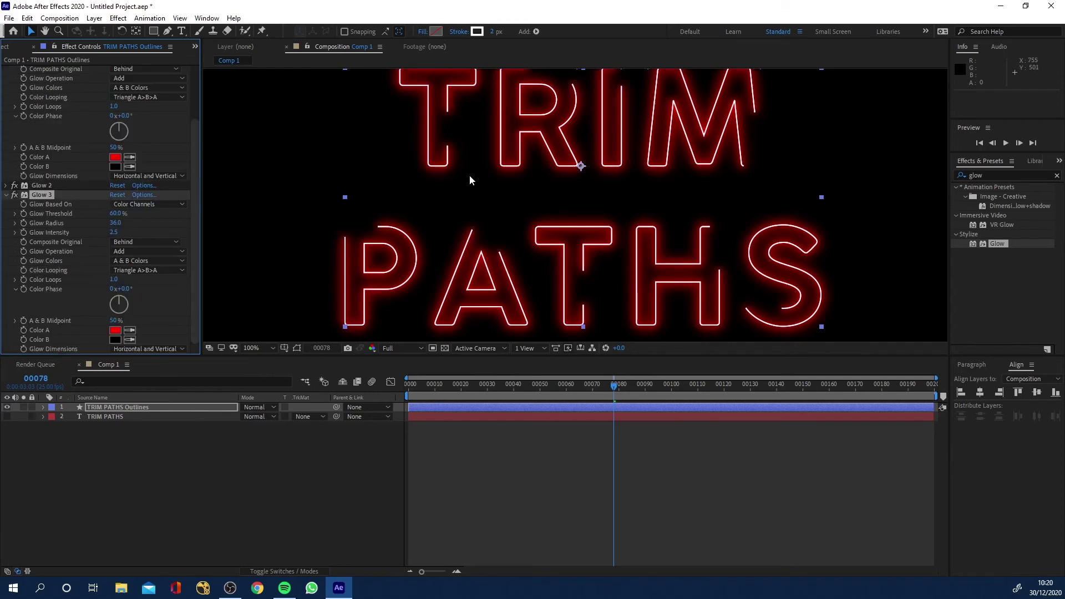
key("comma")
key("comma")
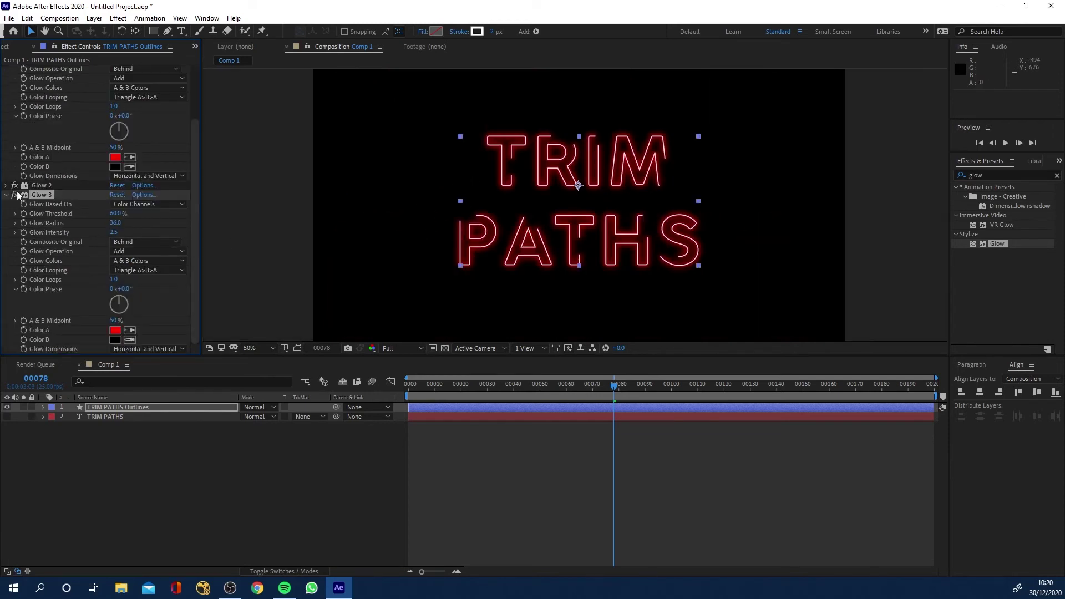
left_click(7, 196)
left_click(7, 265)
left_click_drag(117, 224, 126, 223)
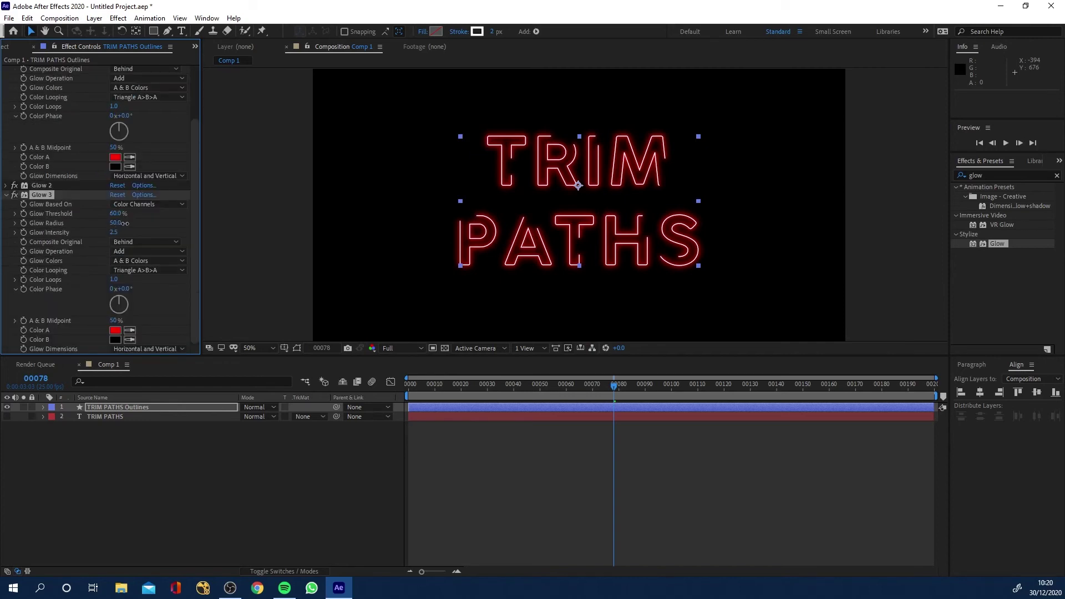
left_click(6, 194)
left_click(6, 98)
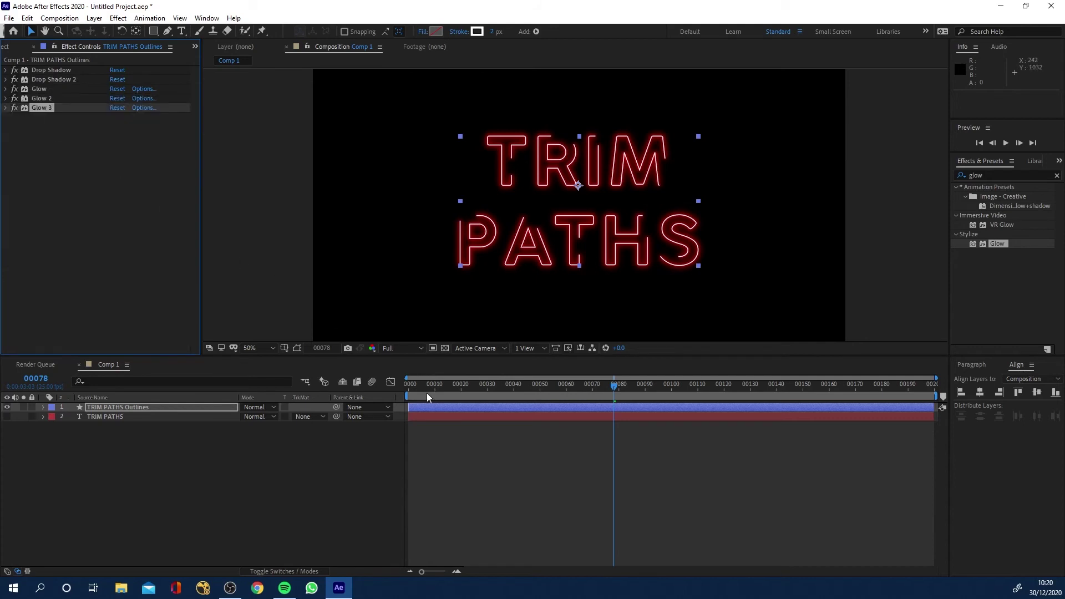
left_click(409, 388)
key("space")
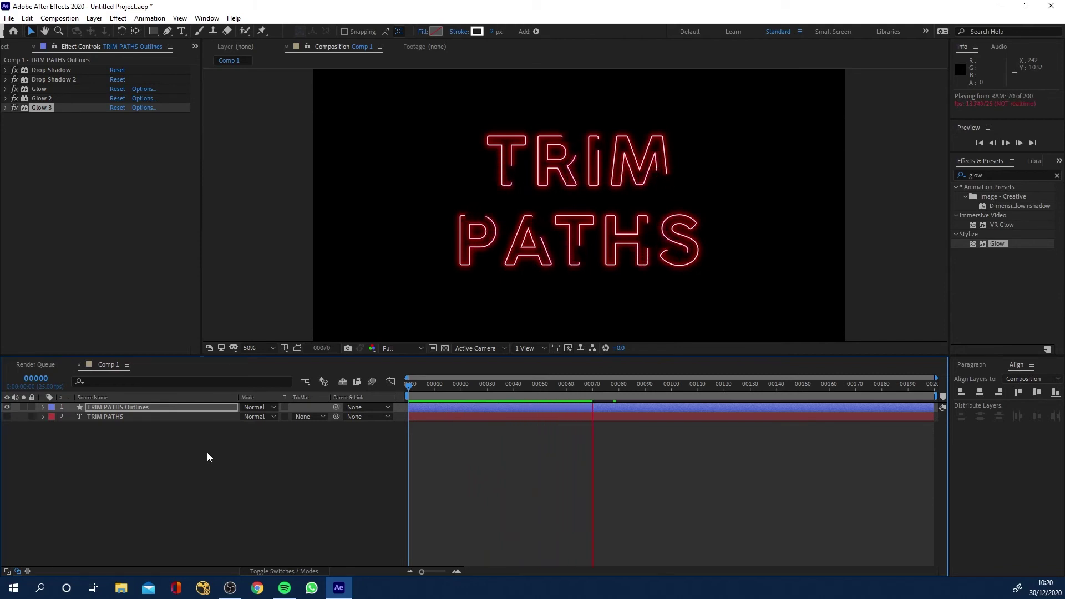
key("space")
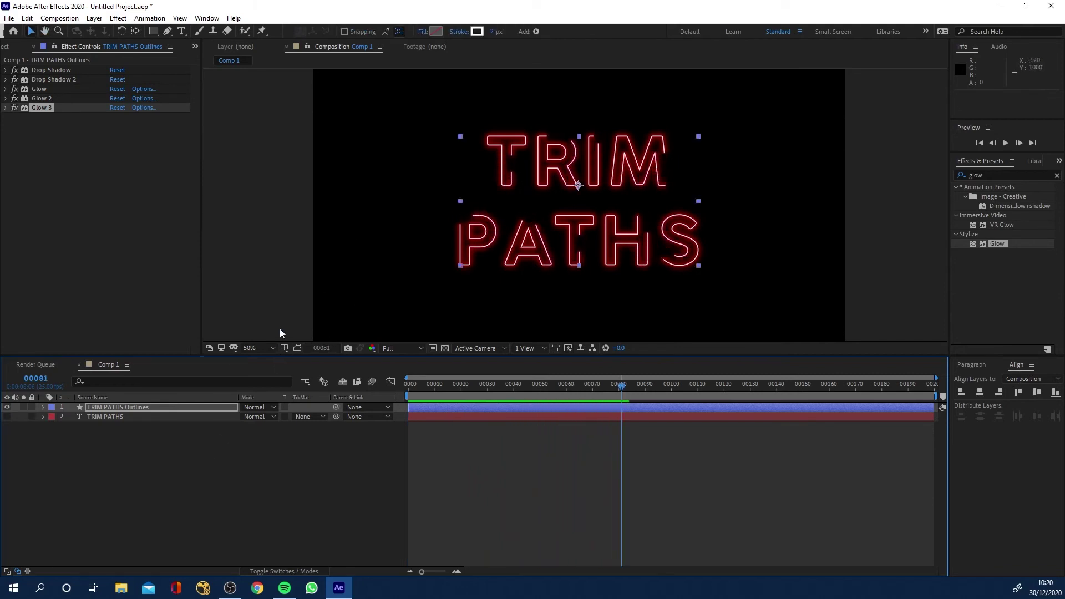
left_click(97, 476)
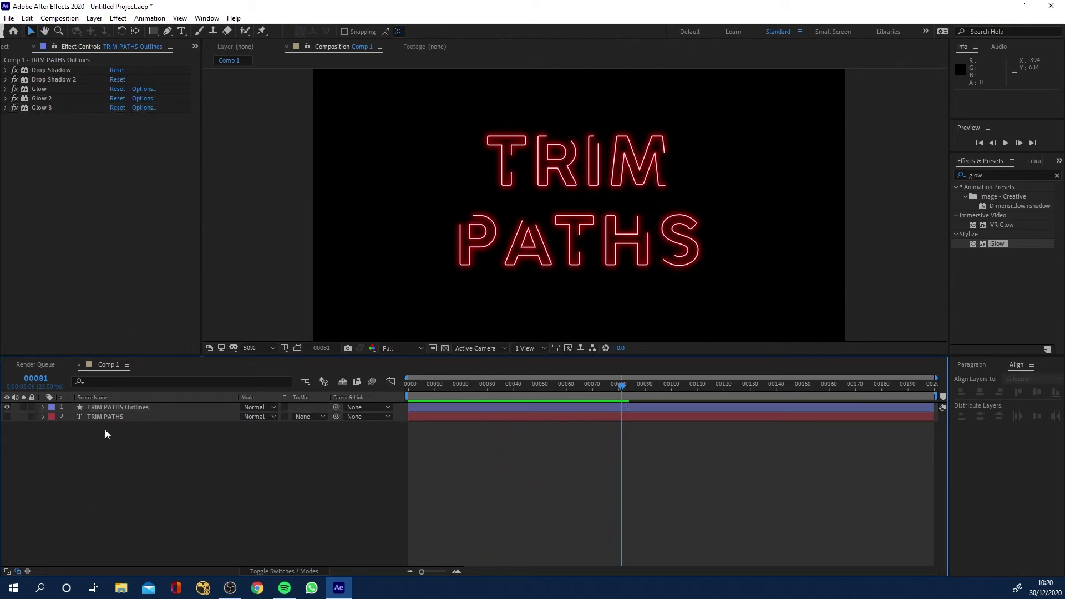
left_click(95, 406)
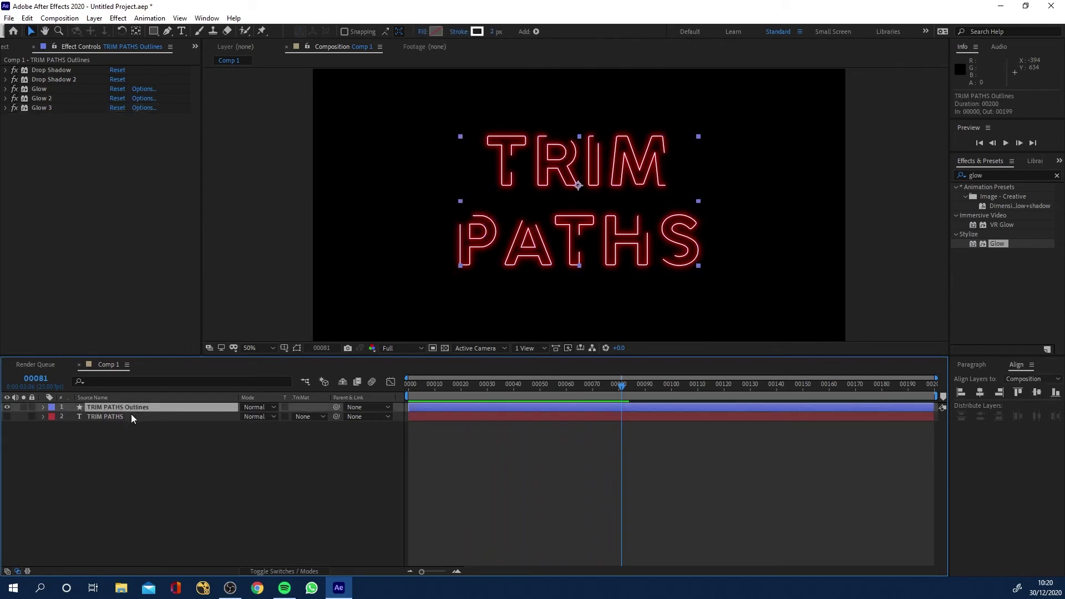
left_click(131, 468)
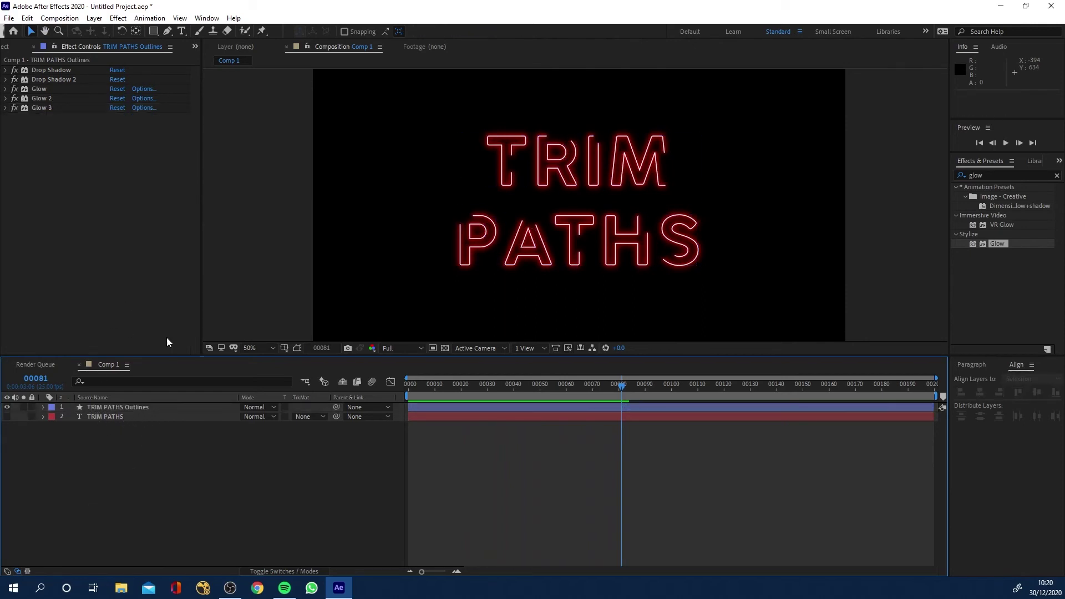
Draw a rectangle around the text with no fill and a white FFFFFF stroke.
left_click(153, 32)
mouse_move(397, 117)
left_mouse_down()
mouse_move(388, 110)
mouse_move(792, 297)
left_mouse_up()
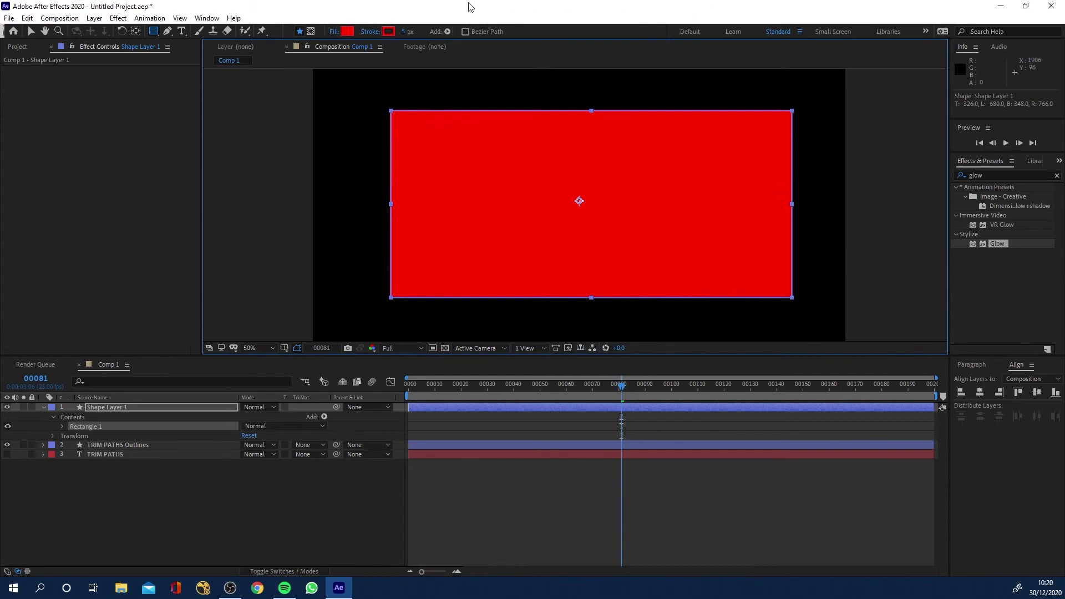
left_click(332, 32)
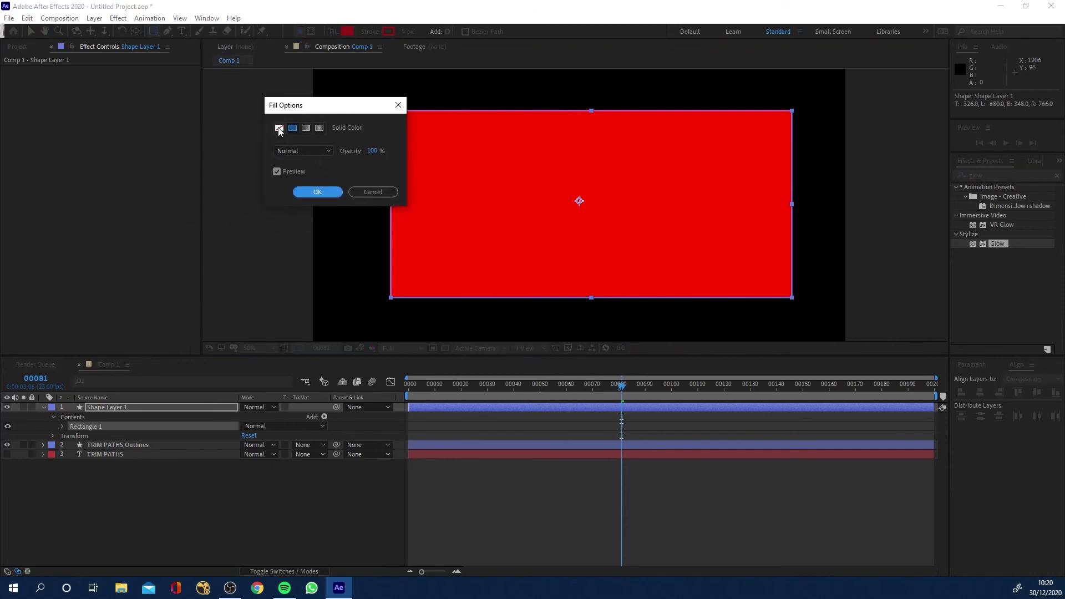
left_click(279, 128)
left_click(319, 192)
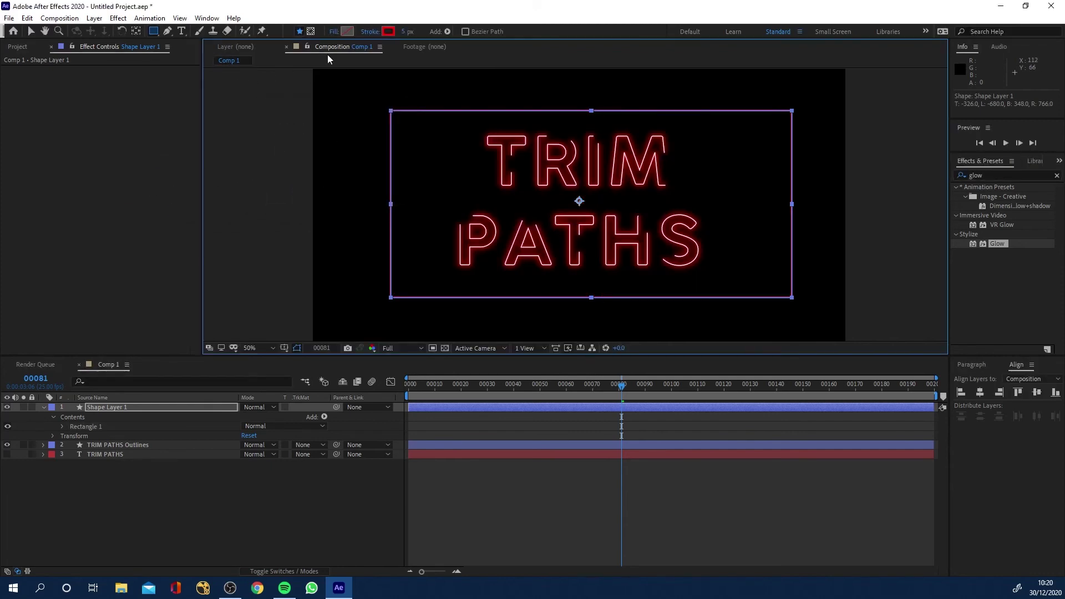
left_click(388, 31)
left_click_drag(265, 186, 198, 149)
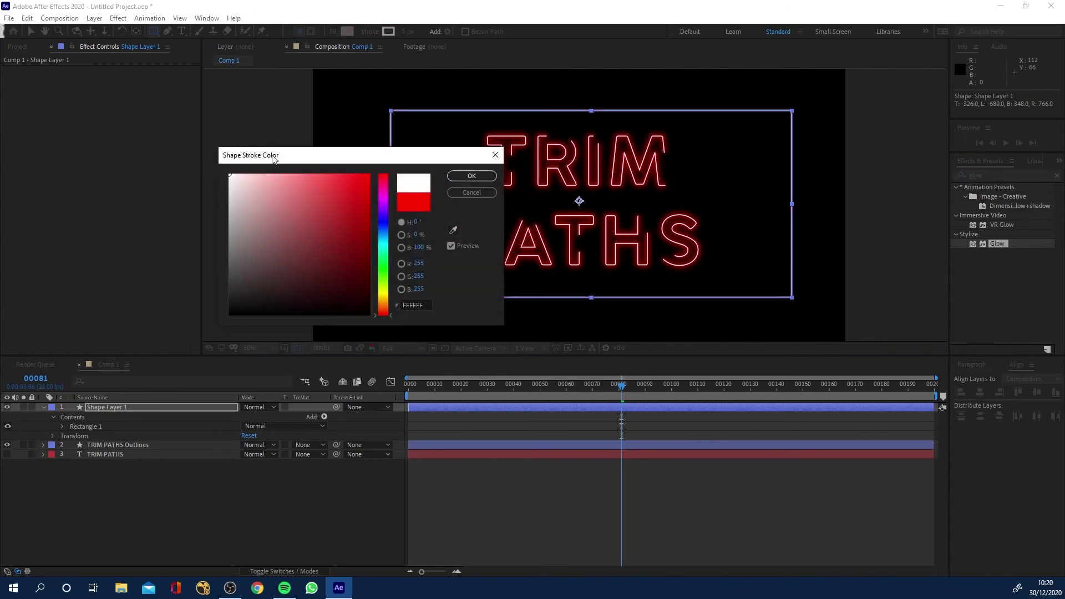
left_click(470, 176)
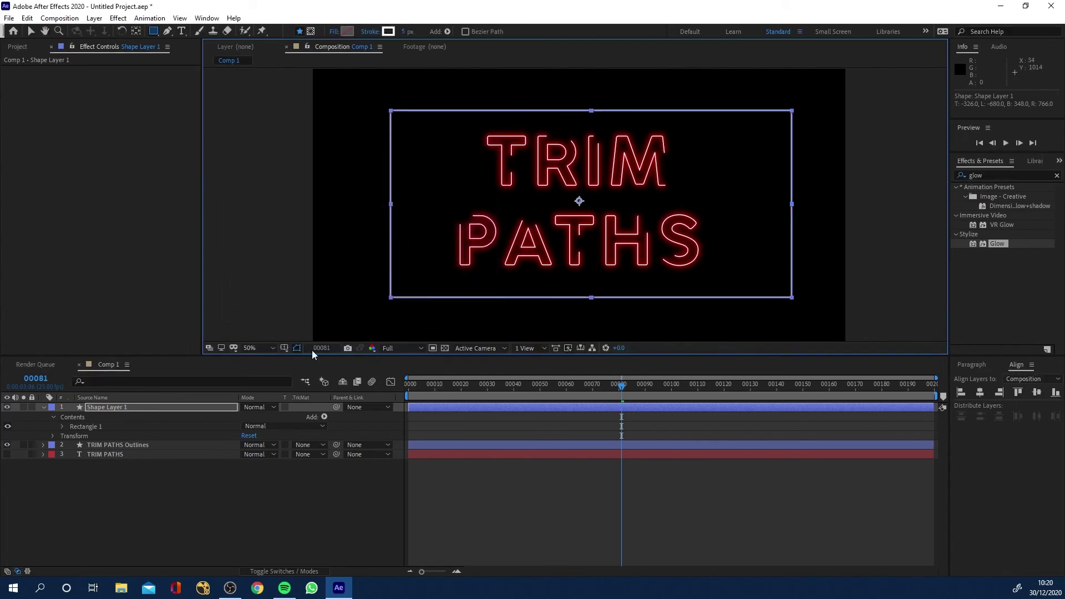
Centre the rectangle horizontally and vertically in the composition with the Align panel.
left_click(246, 519)
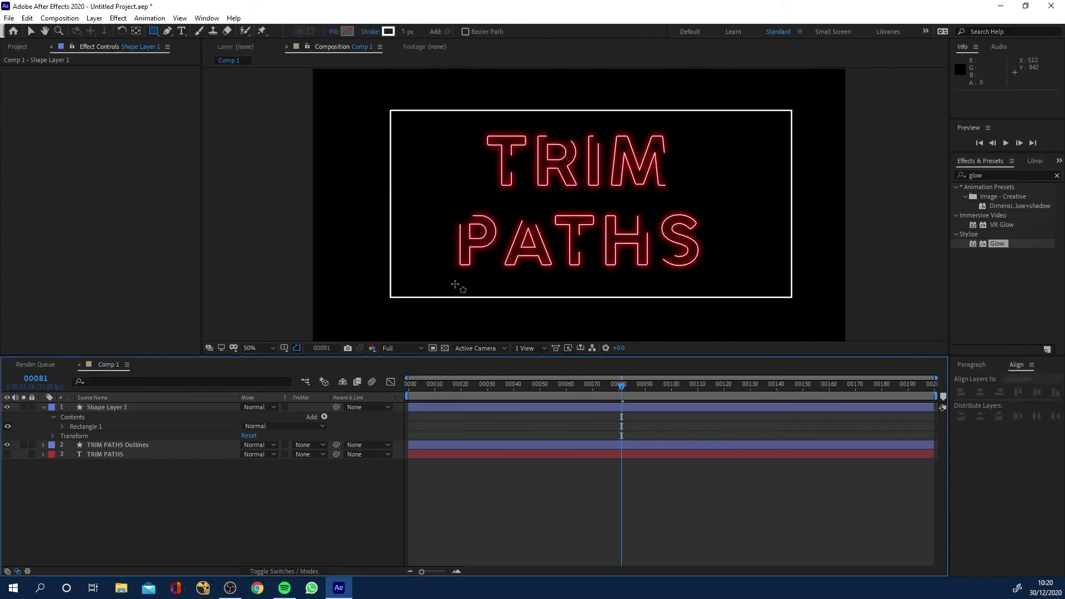
left_click(1011, 369)
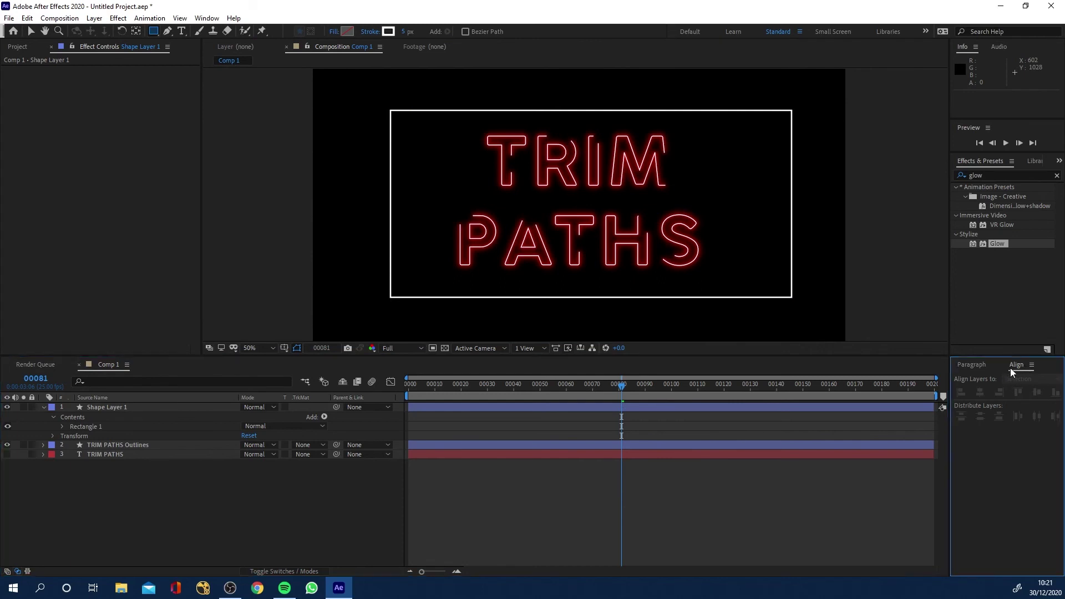
left_click(135, 409)
left_click(980, 393)
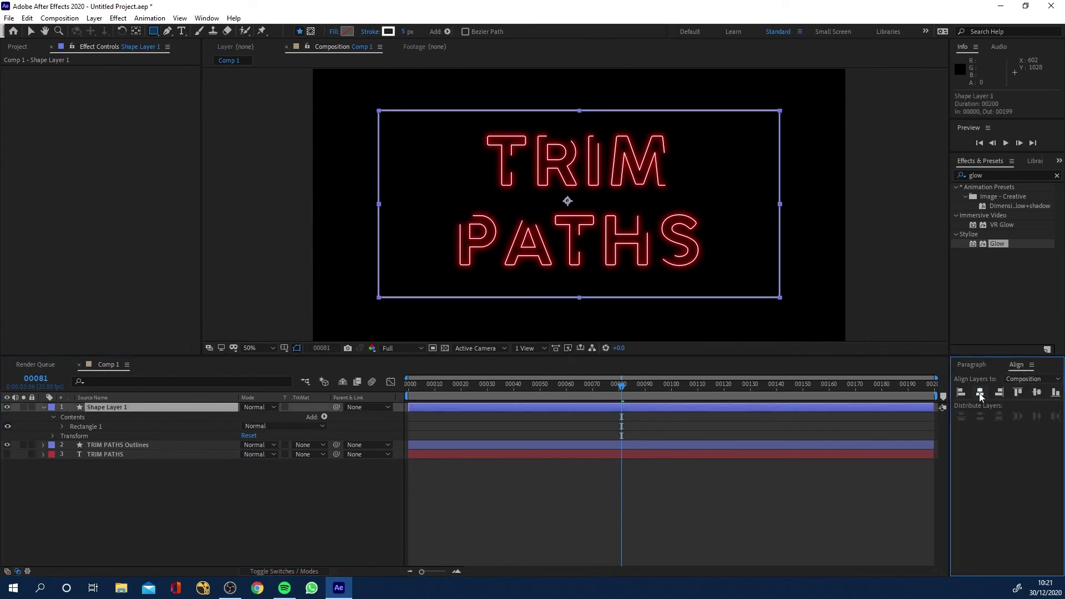
left_click(1037, 392)
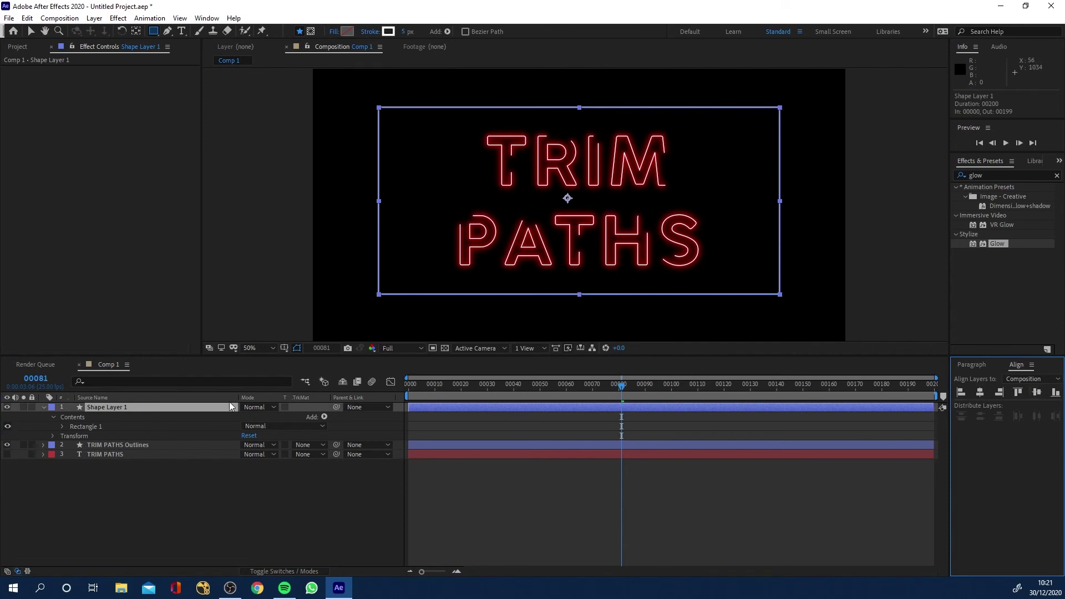
left_click(161, 528)
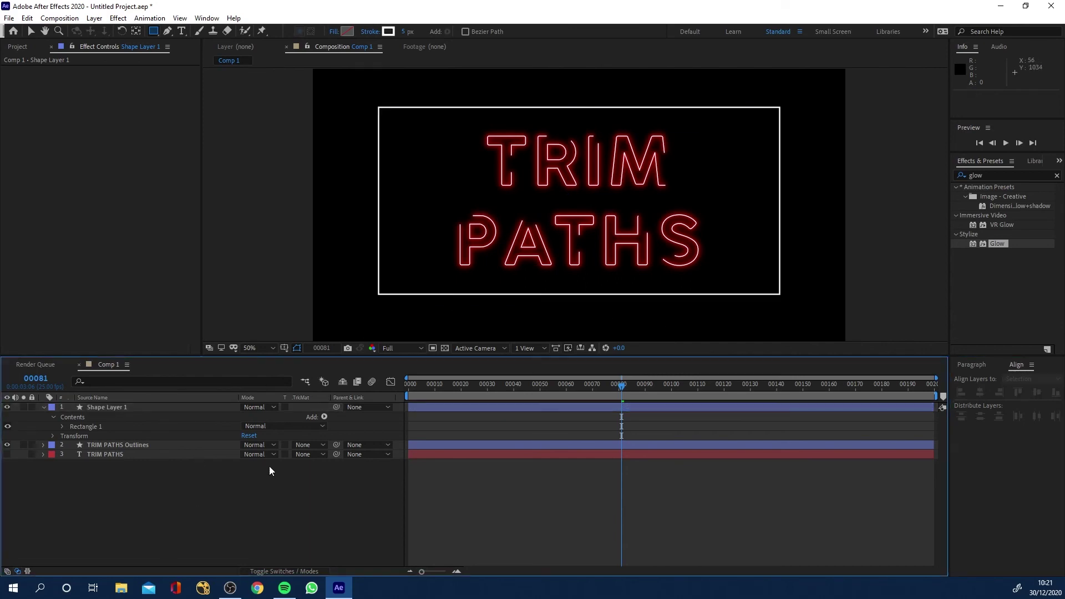
Select all effects, Drop Shadow through Glow 3, on the TRIM PATHS Outlines layer.
left_click(111, 445)
left_click(67, 143)
left_click(51, 70)
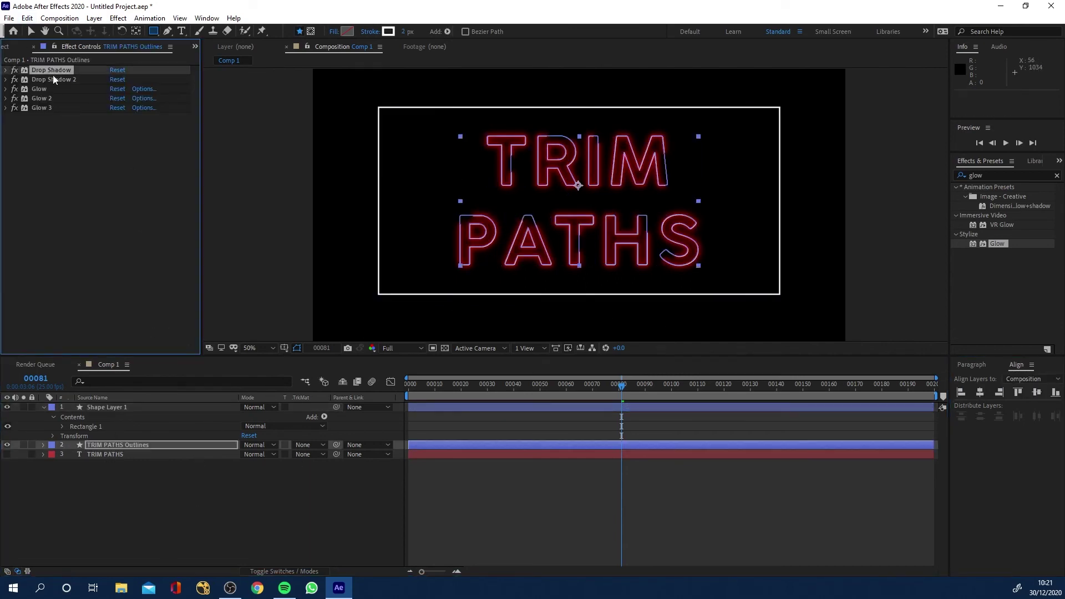
left_click(56, 109, "shift")
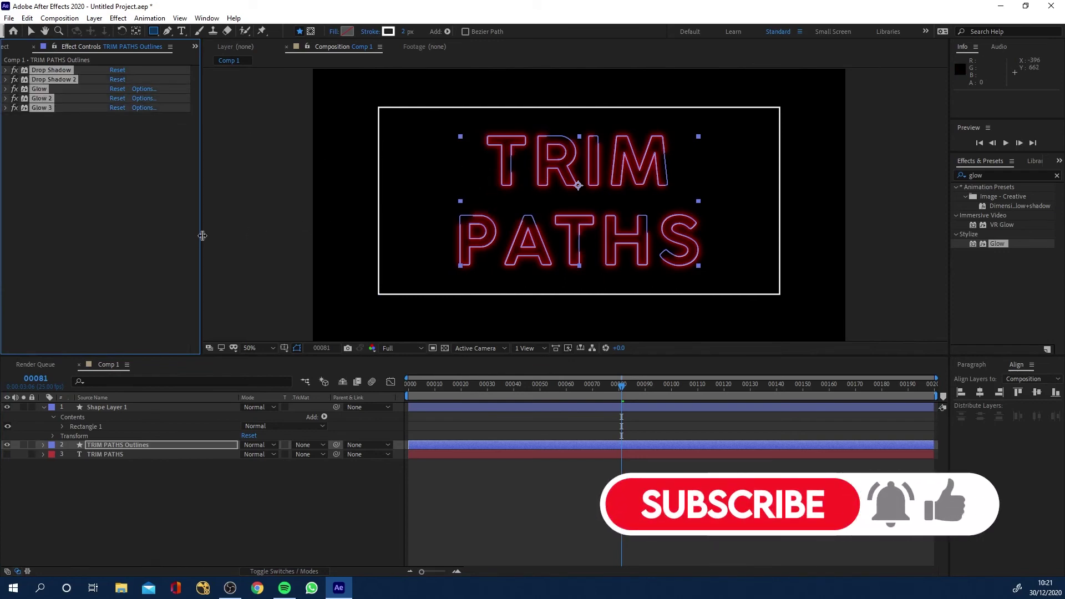
Paste the drop shadows and glows onto the rectangle's shape layer.
left_click(120, 407)
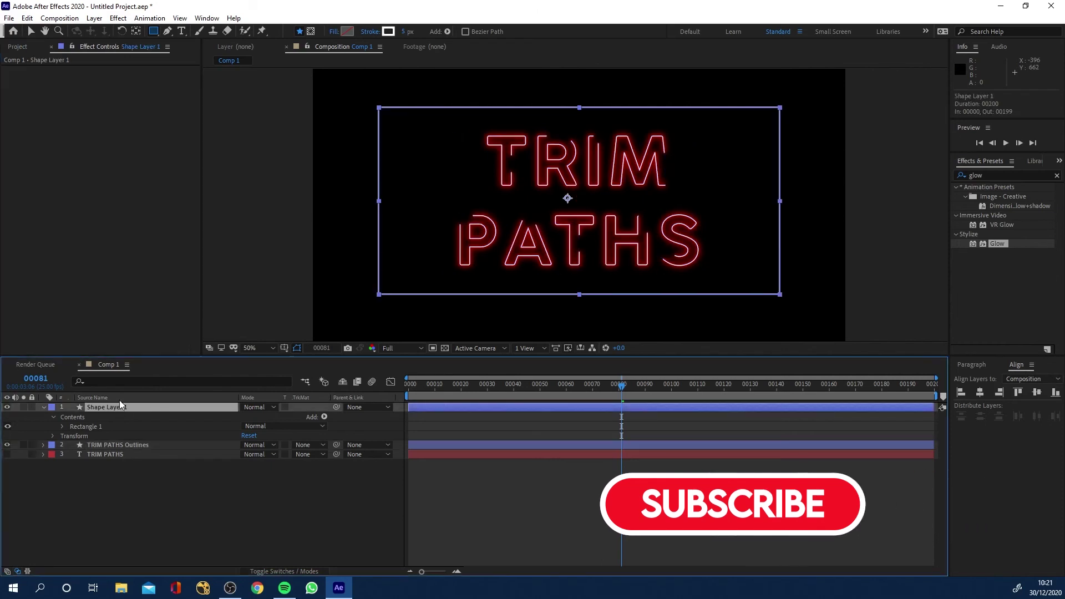
left_click(100, 133)
key("ctrl+v")
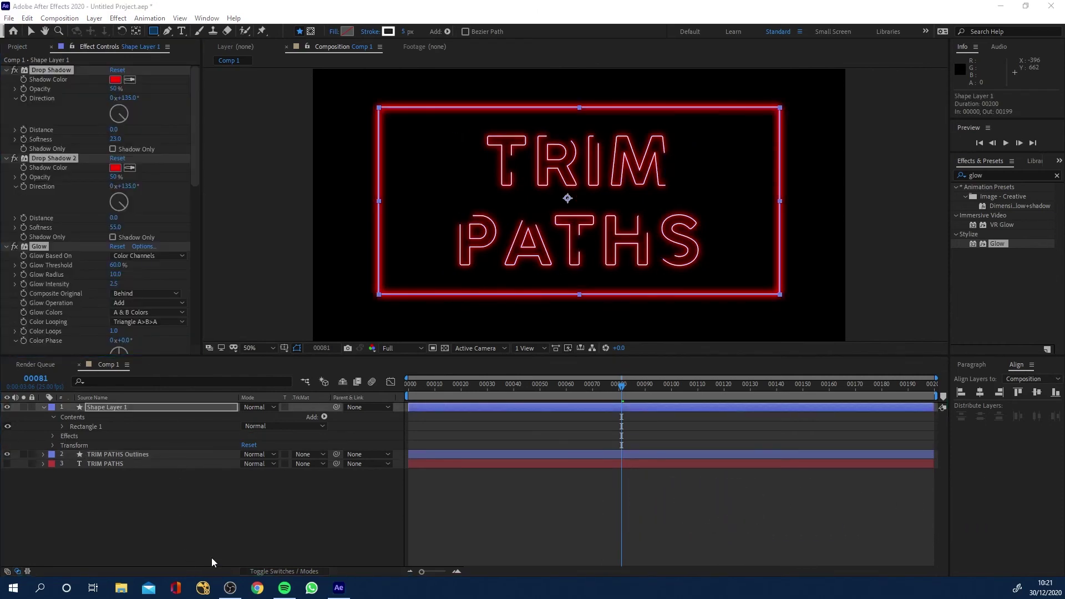
left_click(31, 31)
left_click(270, 126)
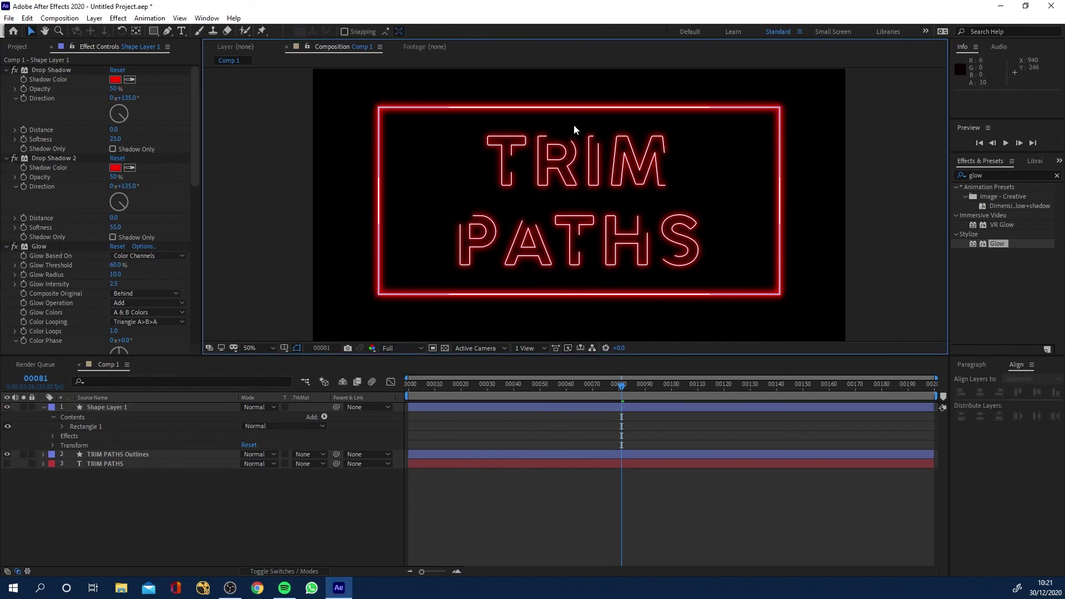
Compare the rectangle's Glow off and on, then disable its Glow 3.
left_click(14, 247)
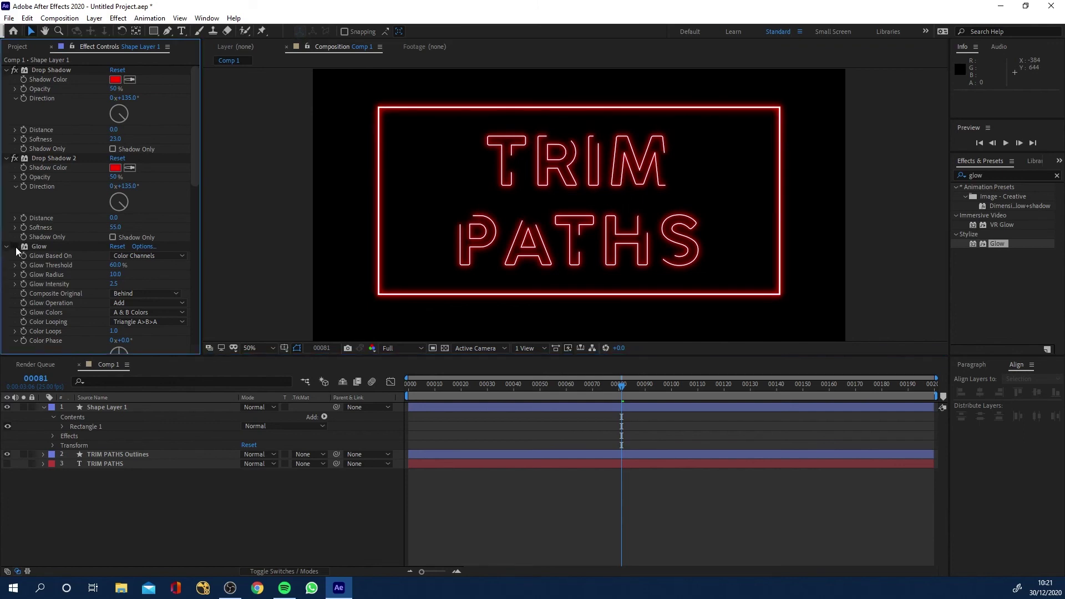
scroll(15, 252, "down", 2)
scroll(17, 147, "down", 2)
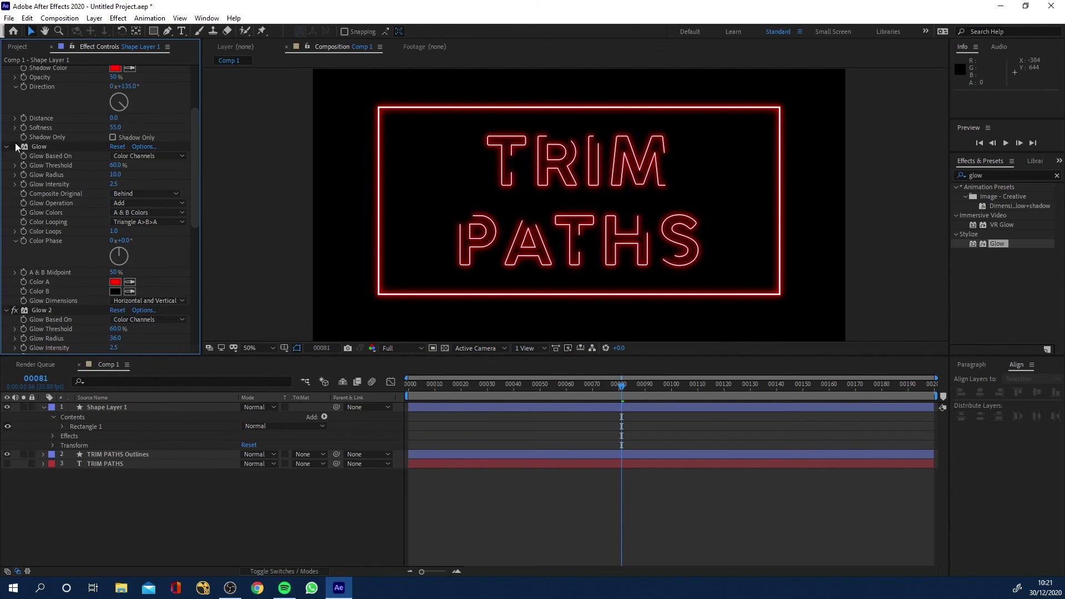
left_click(14, 146)
scroll(33, 249, "down", 5)
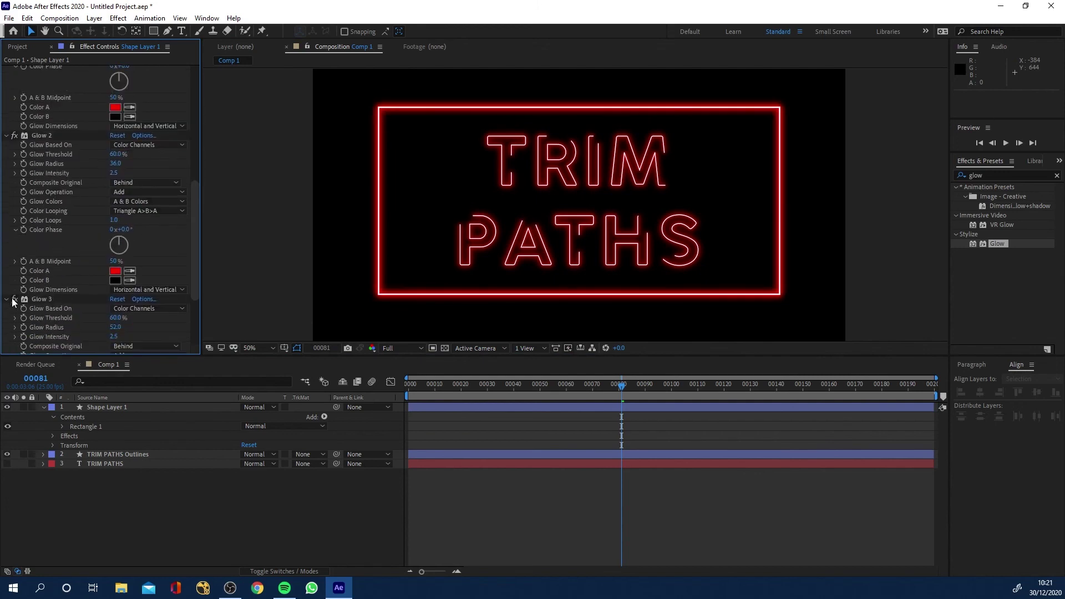
left_click(14, 300)
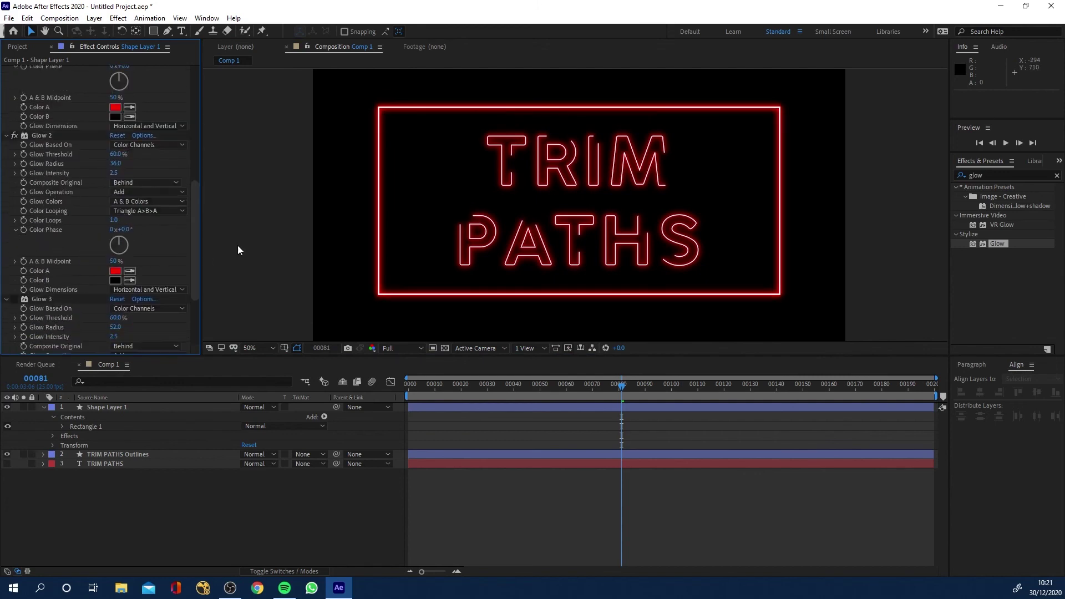
left_click(37, 291)
scroll(45, 300, "up", 2)
Play the animation from frame 0 to watch the trimmed neon text inside the frame.
left_click(468, 395)
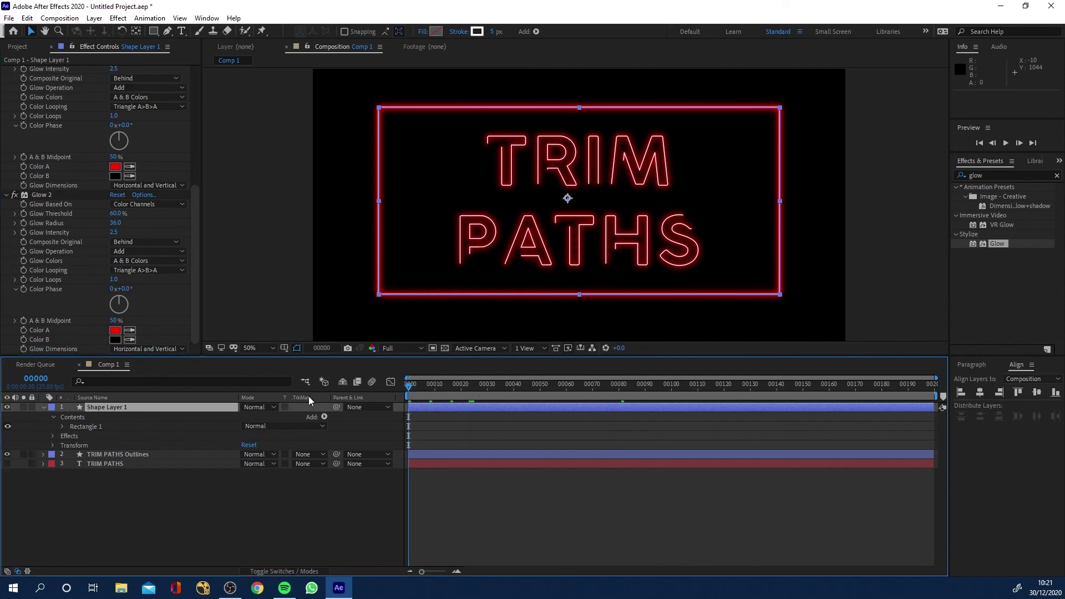
key("space")
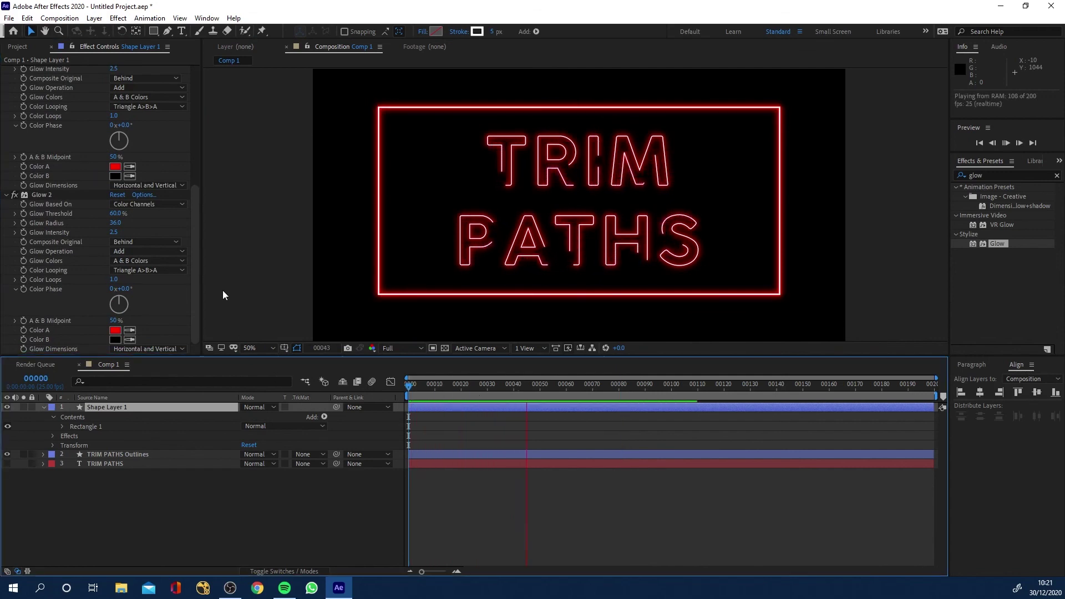